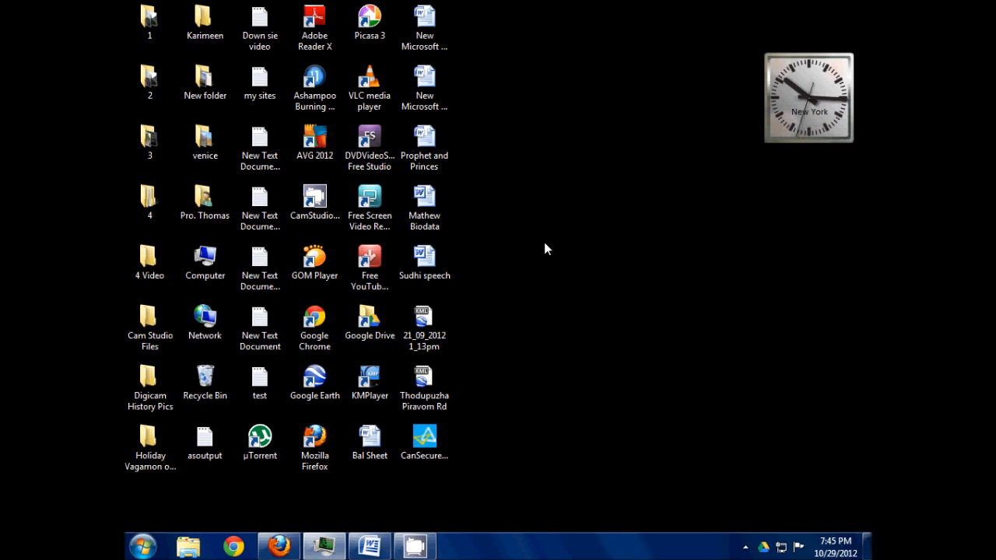
# - Open New Microsoft Office Word Document (5) from the desktop and enter the heading line "Liabilities,Amount,Assets,Amount"
pyautogui.doubleClick(433, 79)
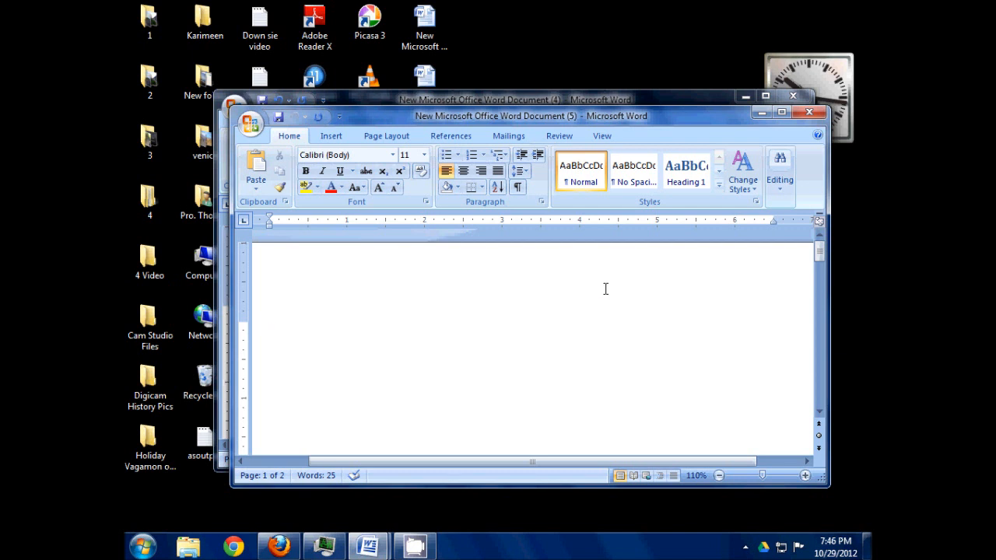
pyautogui.write('Liabilities,A')
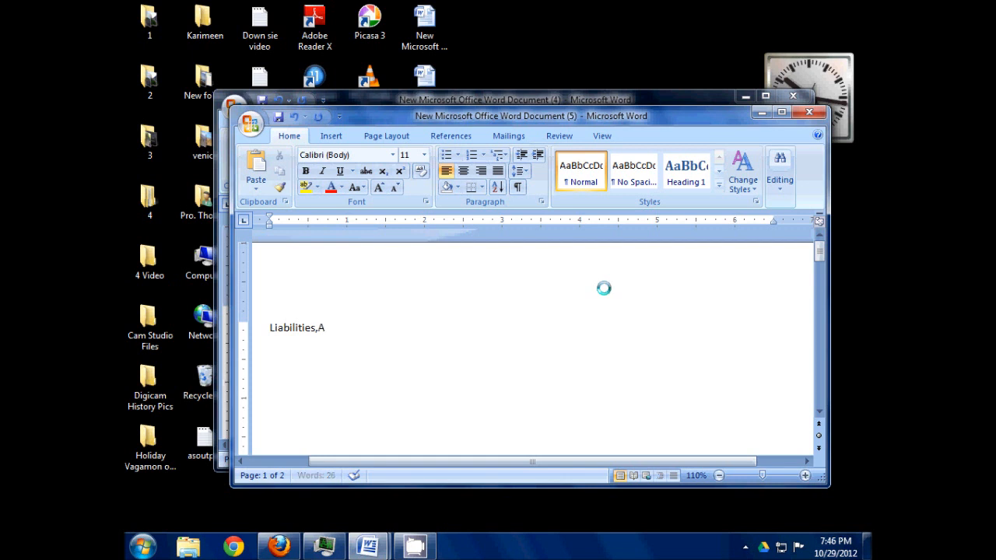
pyautogui.write('mount,Asse')
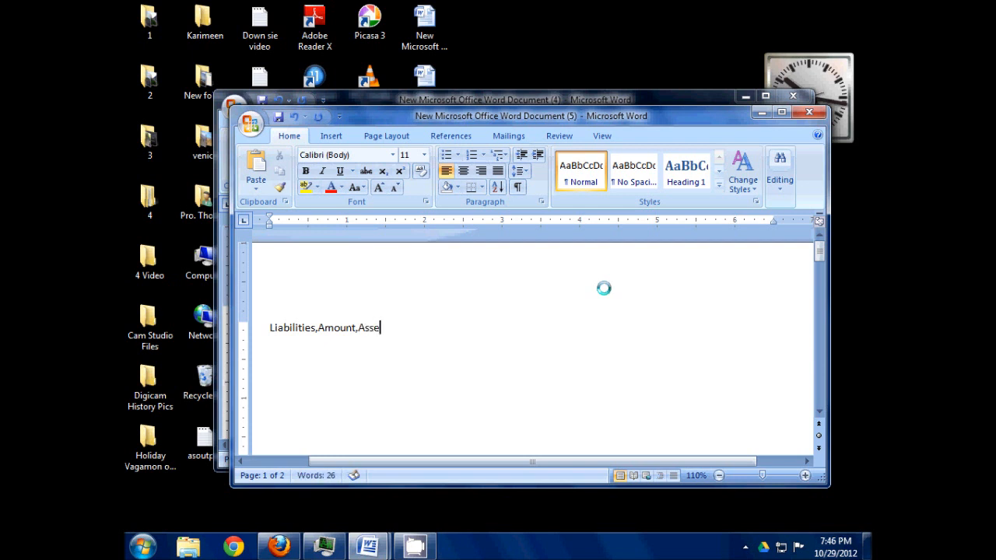
pyautogui.write('ts,Amount')
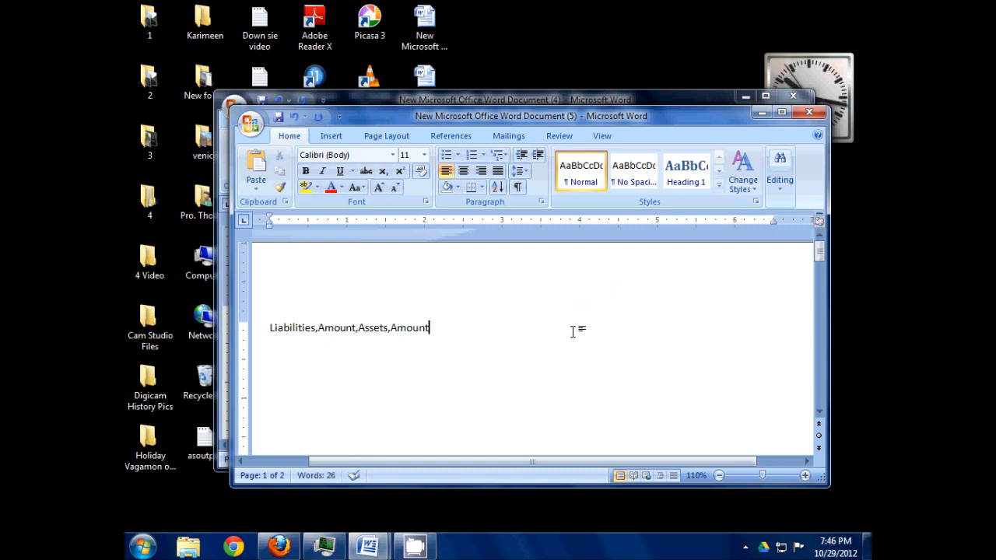
pyautogui.press('Return')
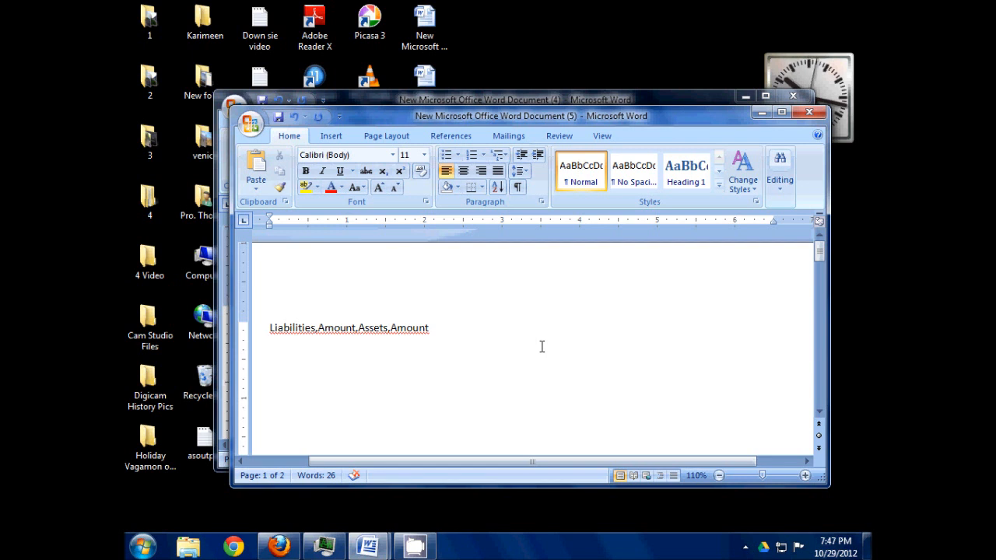
# - Enter "Capital,2000," on the line below the comma-separated headings
pyautogui.write('Capital')
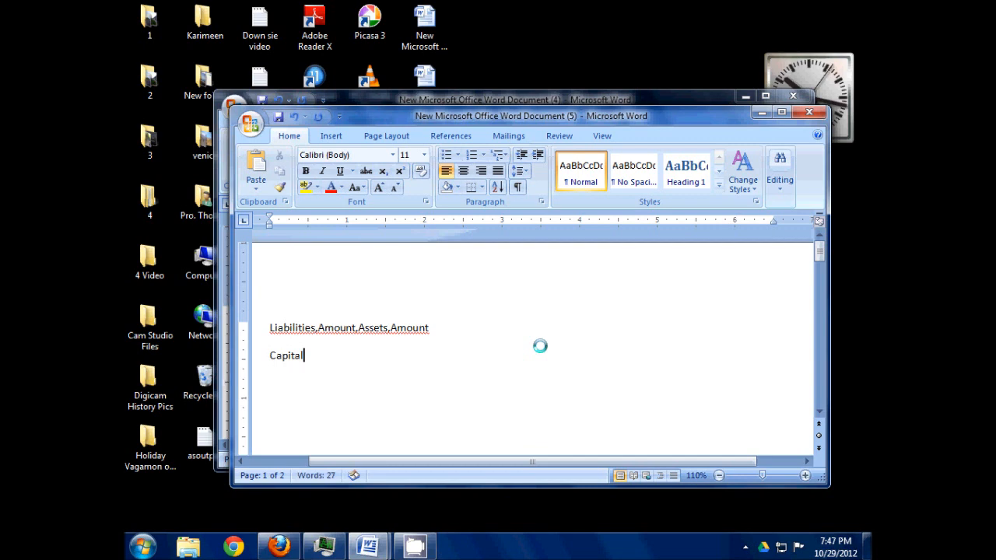
pyautogui.write(',2000')
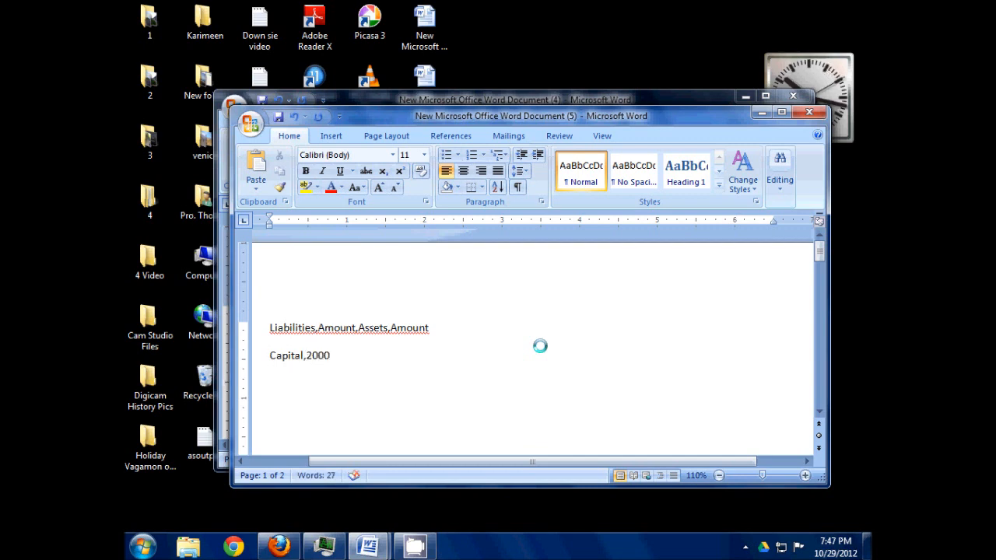
pyautogui.write(',')
# - Add four line breaks after the Capital entry and enter Land with its amount, separated by a comma
pyautogui.press('Return')
pyautogui.press('Return')
pyautogui.press('Return')
pyautogui.press('Return')
pyautogui.press('Return')
pyautogui.press('Return')
pyautogui.press('Return')
pyautogui.press('Return')
pyautogui.press('Return')
pyautogui.press('Return')
pyautogui.press('Return')
pyautogui.press('Return')
pyautogui.press('Return')
pyautogui.press('Return')
pyautogui.write('L')
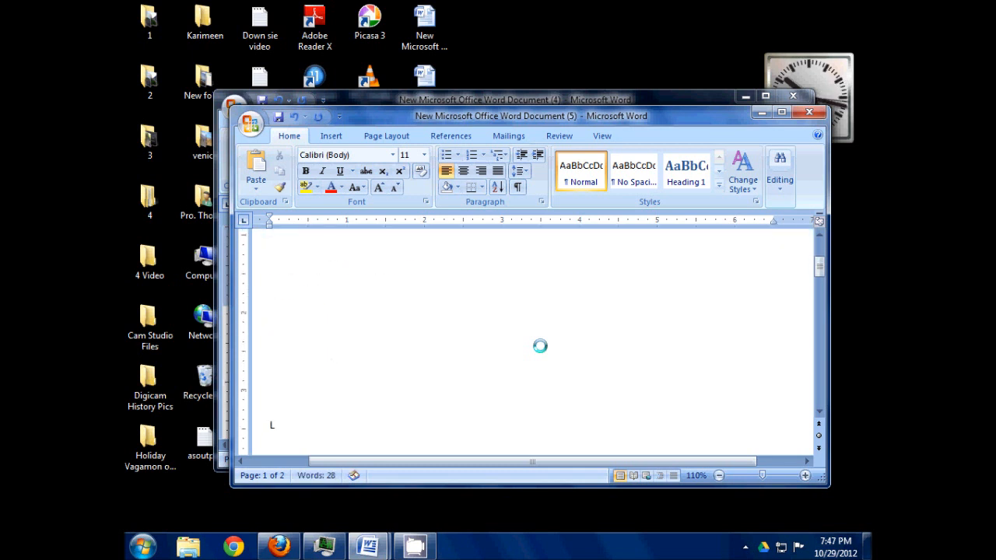
pyautogui.write('and,1-000')
# - Complete the Capital line with "Assets,1000" after the second comma
pyautogui.scroll(5, 540, 345)
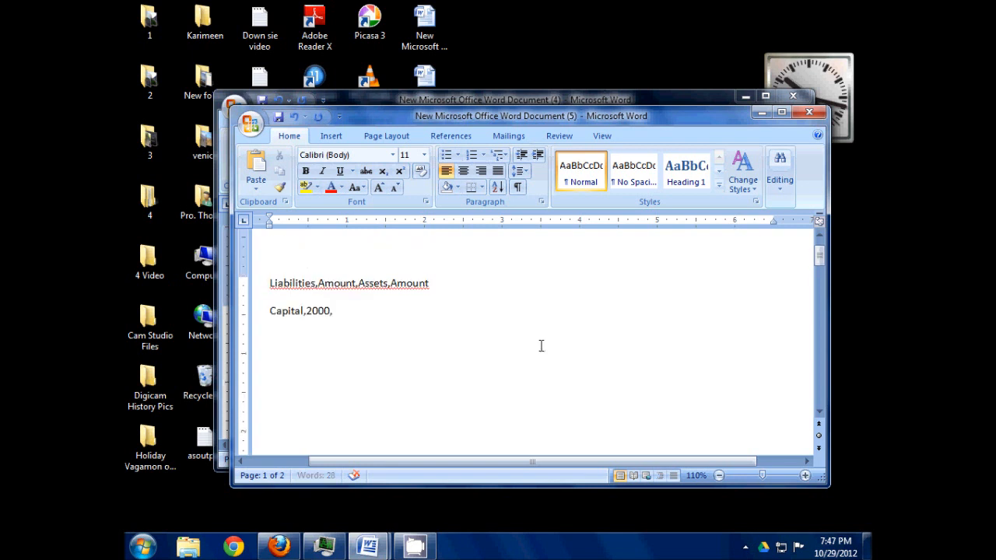
pyautogui.click(369, 302)
pyautogui.click(363, 311)
pyautogui.write('Asse')
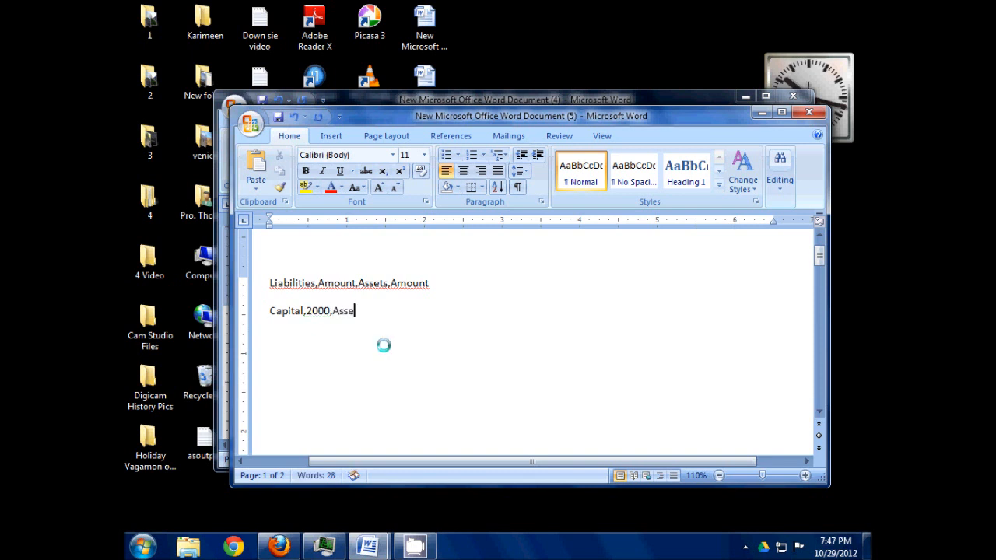
pyautogui.write('ts,1000')
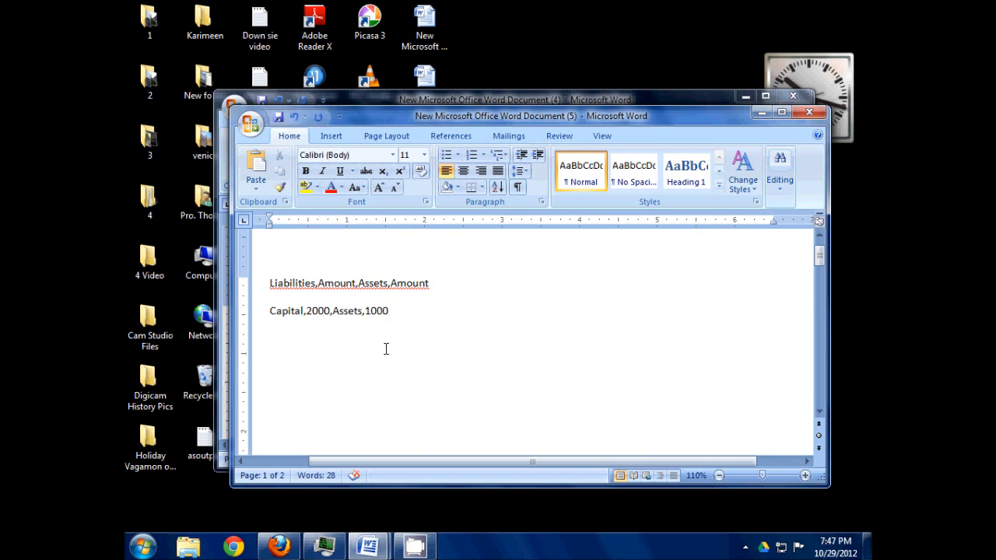
# - Replace the whole Capital line with "Capital,2000,Land,1000"
pyautogui.click(335, 312)
pyautogui.moveTo(336, 315); pyautogui.dragTo(270, 312)
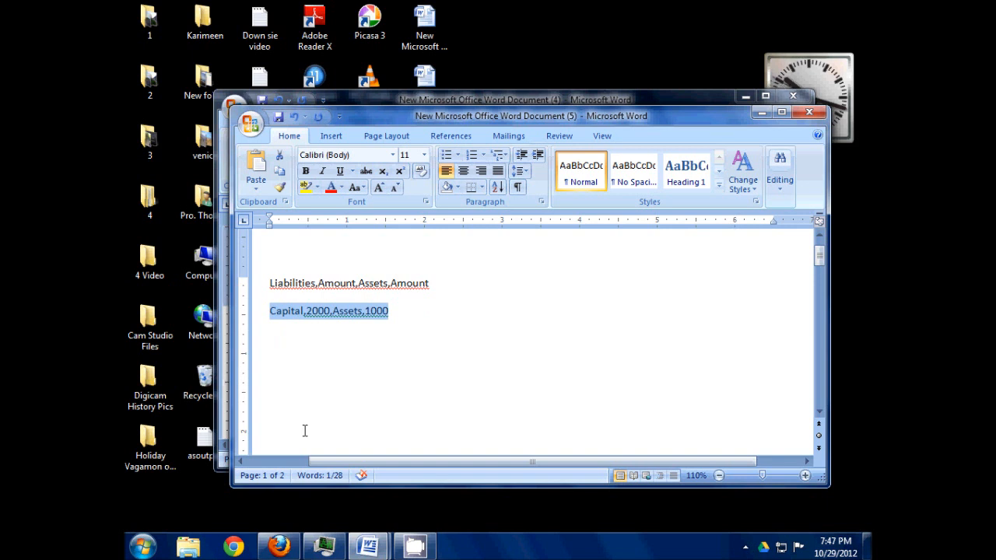
pyautogui.write('C')
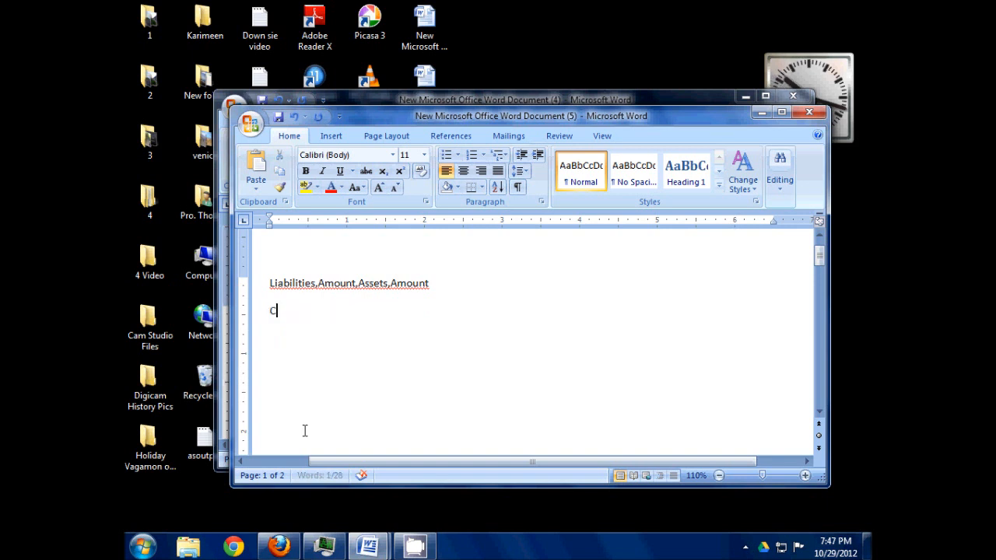
pyautogui.write('apita')
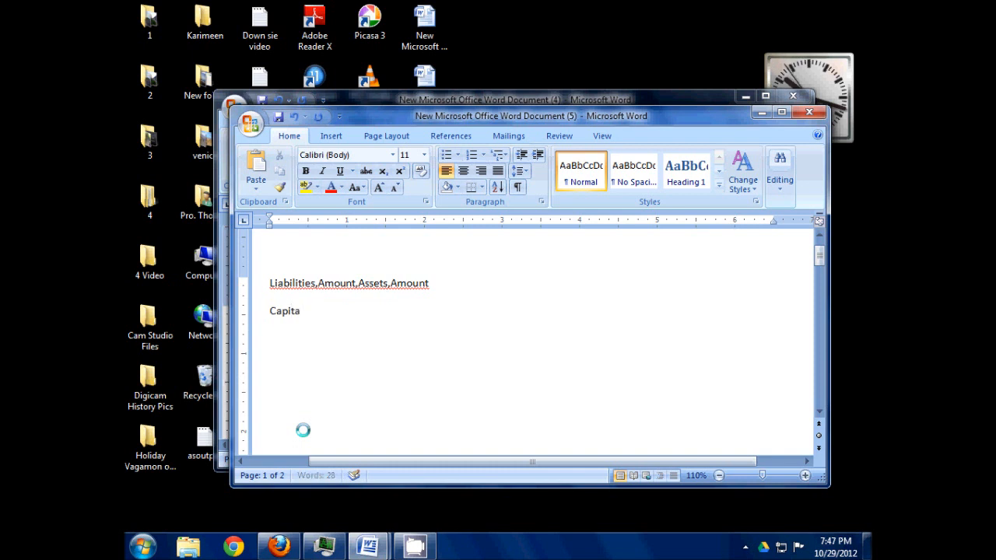
pyautogui.write('l,2000')
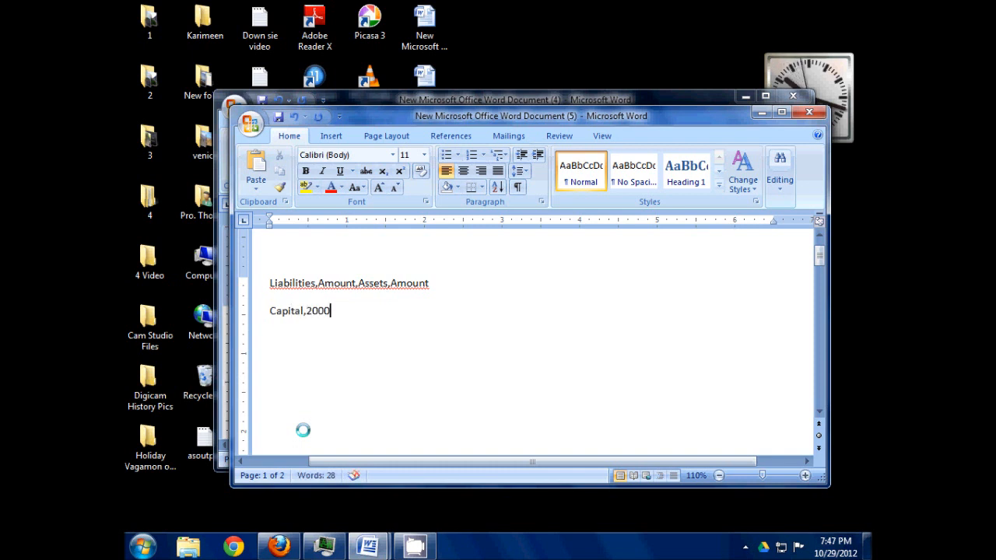
pyautogui.write(',')
pyautogui.write('L')
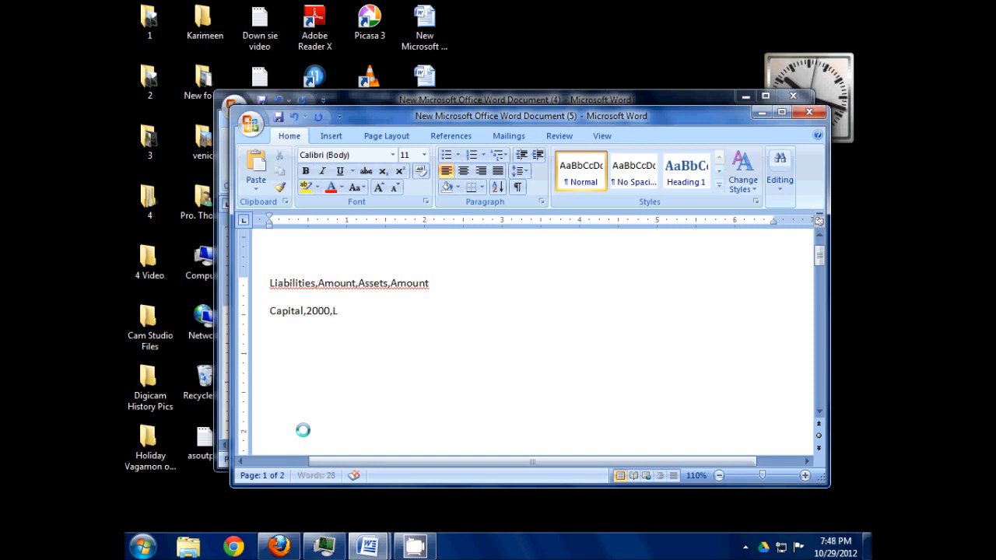
pyautogui.write('an')
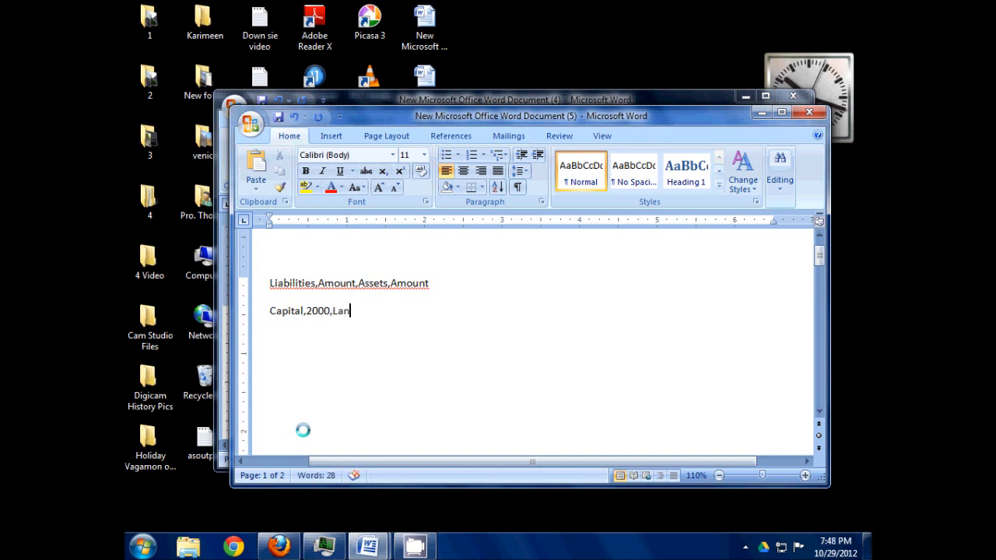
pyautogui.write('d,100o')
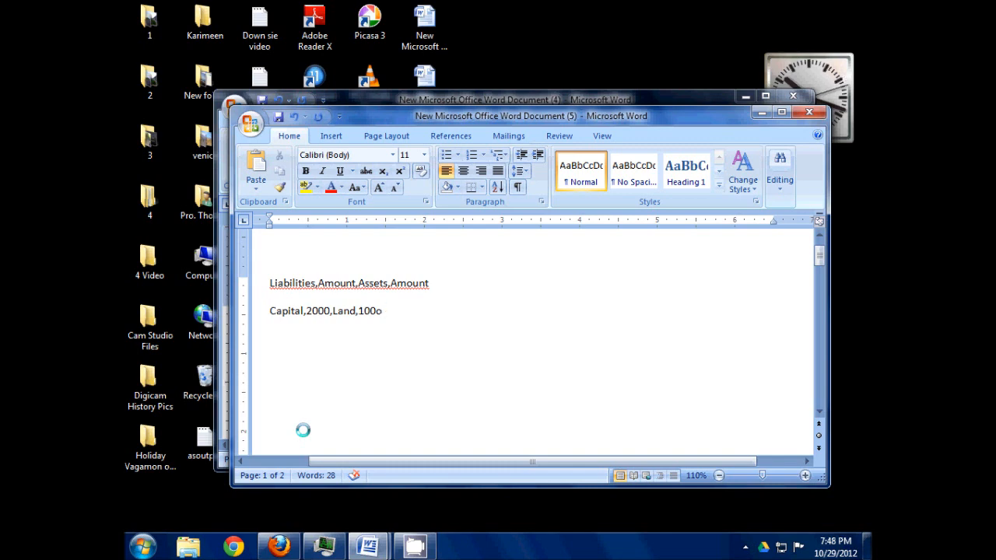
pyautogui.press('BackSpace')
pyautogui.write('0')
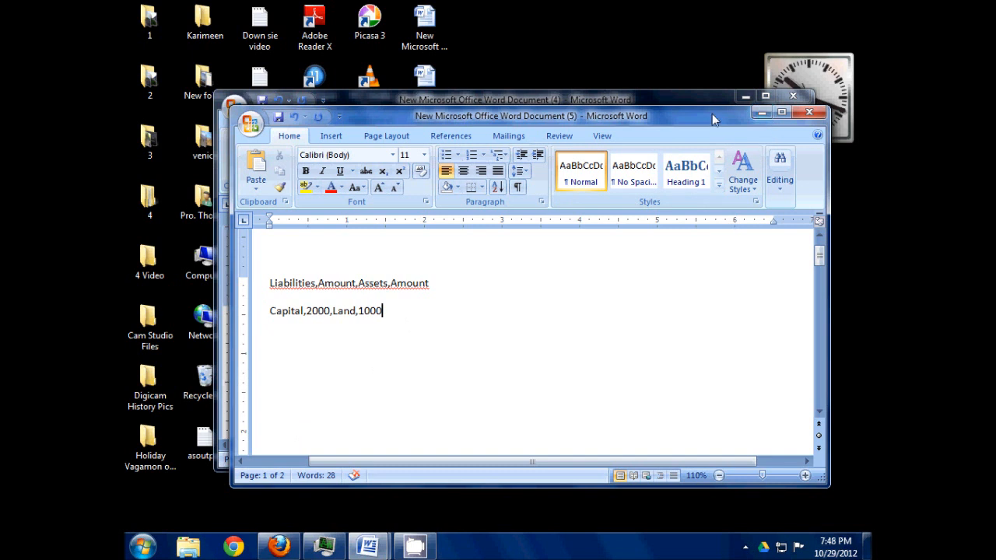
# - Copy the balance sheet lines from Liabilities to Totals in New Microsoft Office Word Document (4) and minimize that document
pyautogui.click(427, 31)
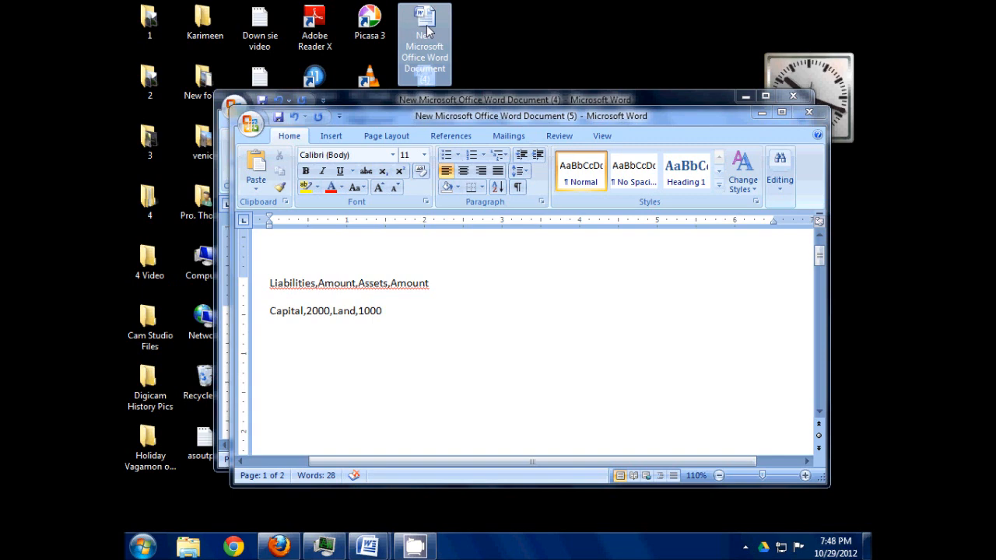
pyautogui.doubleClick(427, 32)
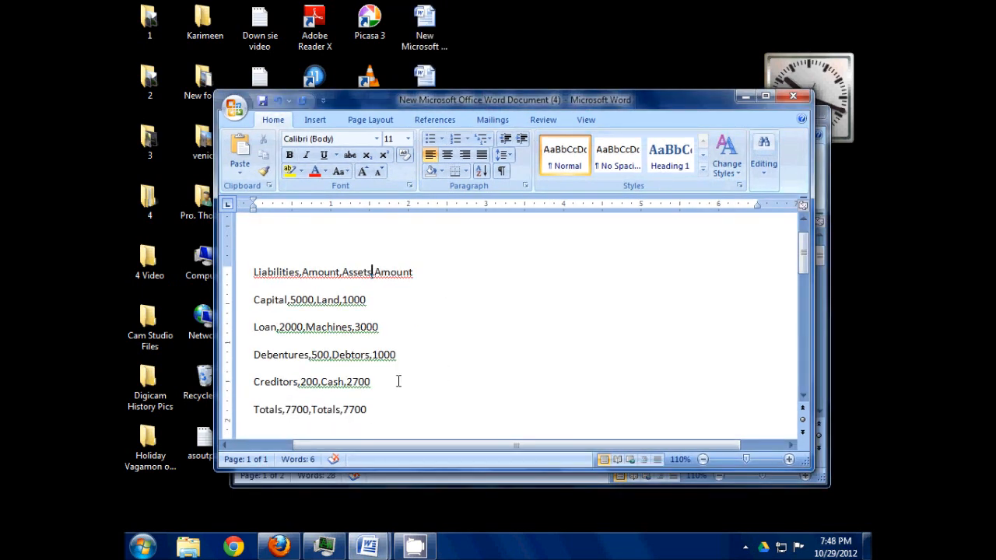
pyautogui.moveTo(253, 270); pyautogui.dragTo(432, 424)
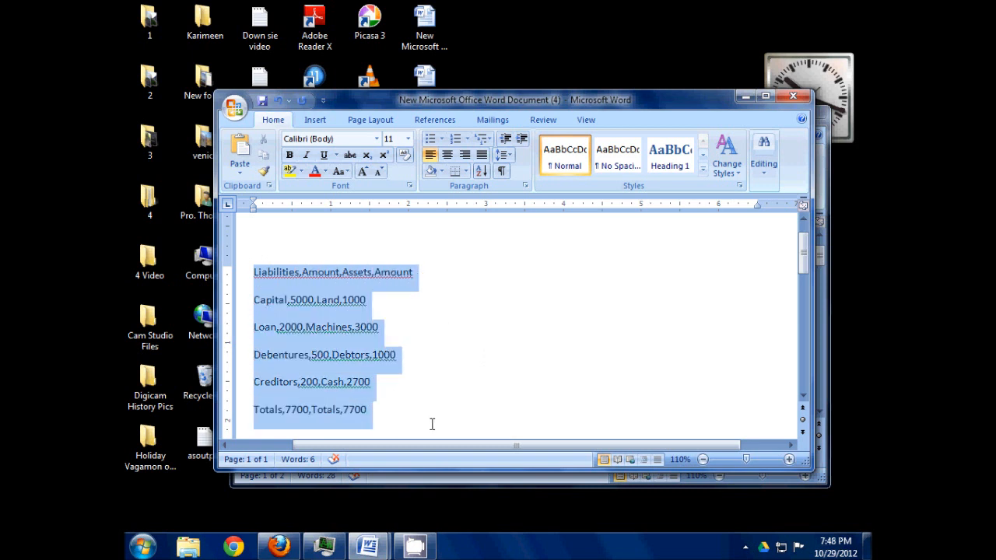
pyautogui.rightClick(337, 341)
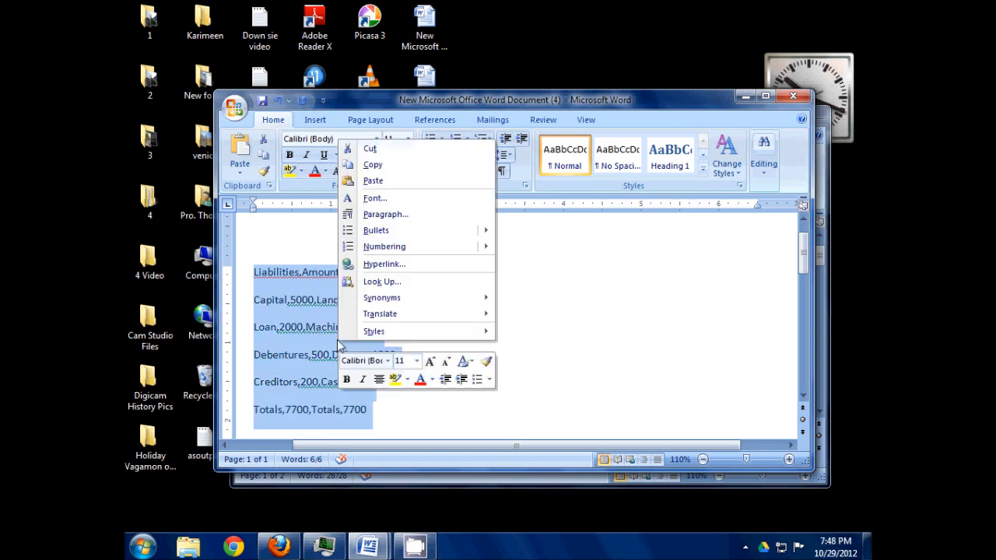
pyautogui.click(374, 171)
pyautogui.click(746, 96)
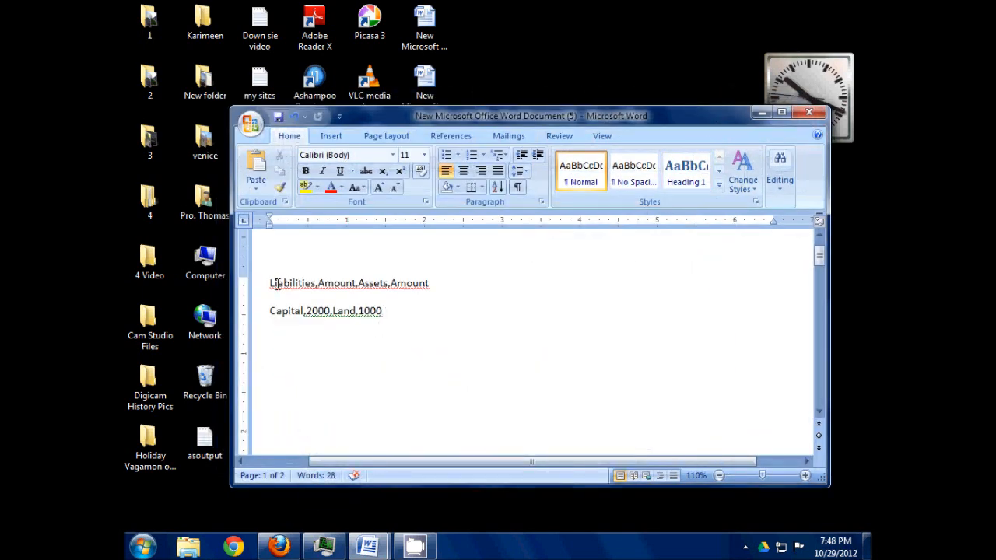
# - Replace the heading and Capital lines in Document (5) with the copied balance sheet lines
pyautogui.moveTo(270, 284); pyautogui.dragTo(402, 314)
pyautogui.hotkey('ctrl', 'x')
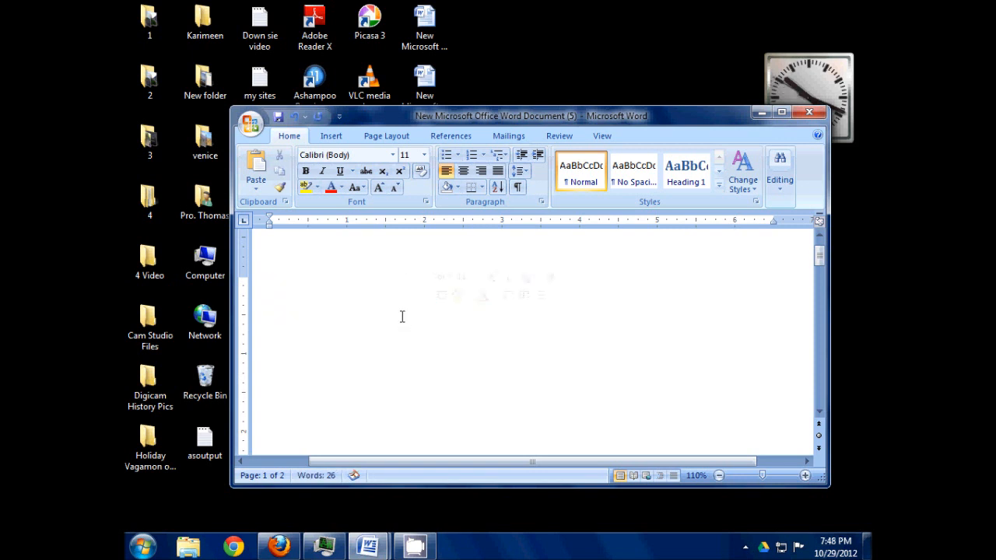
pyautogui.rightClick(399, 319)
pyautogui.click(433, 358)
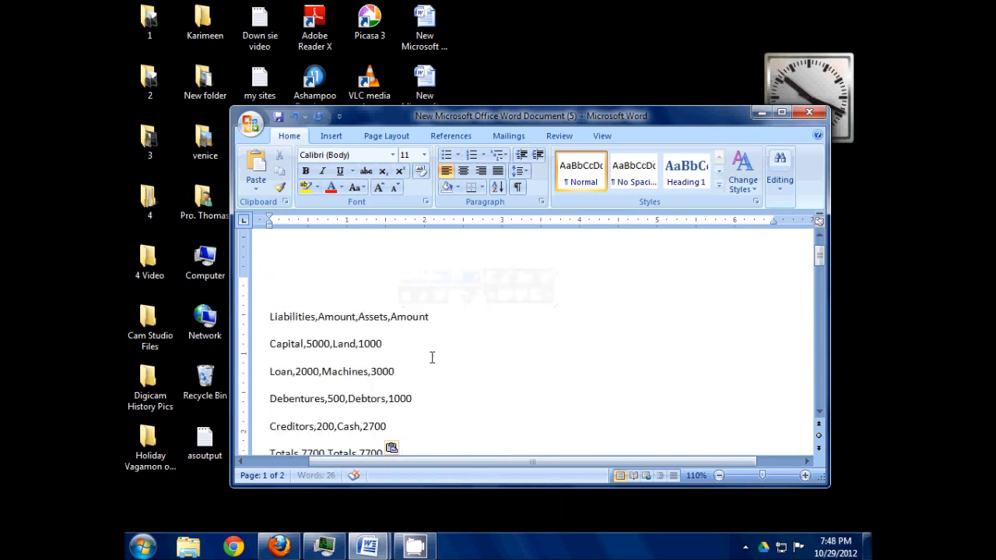
pyautogui.scroll(-1, 580, 326)
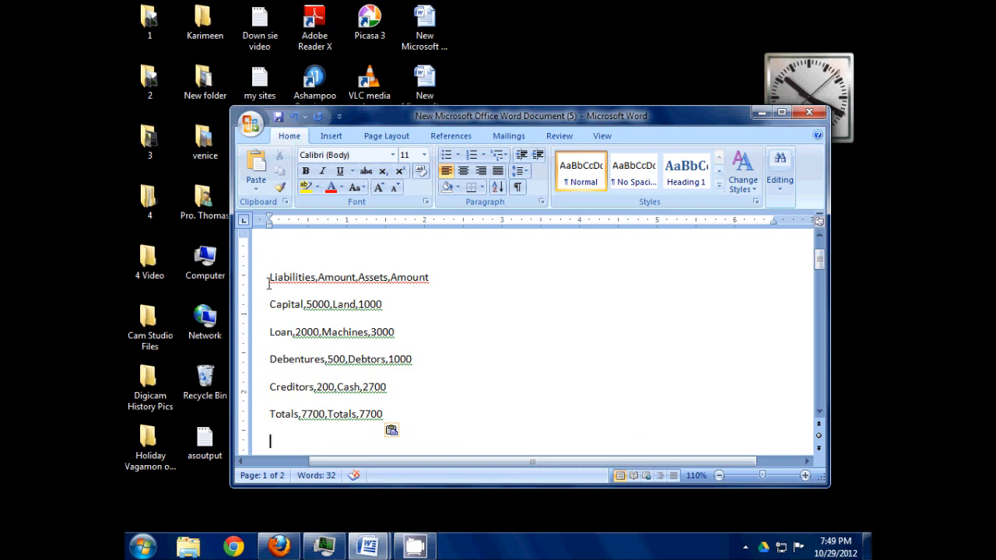
# - Convert the six balance sheet lines to a four-column table, separating text at commas with automatic fixed column width
pyautogui.moveTo(268, 279); pyautogui.dragTo(378, 418)
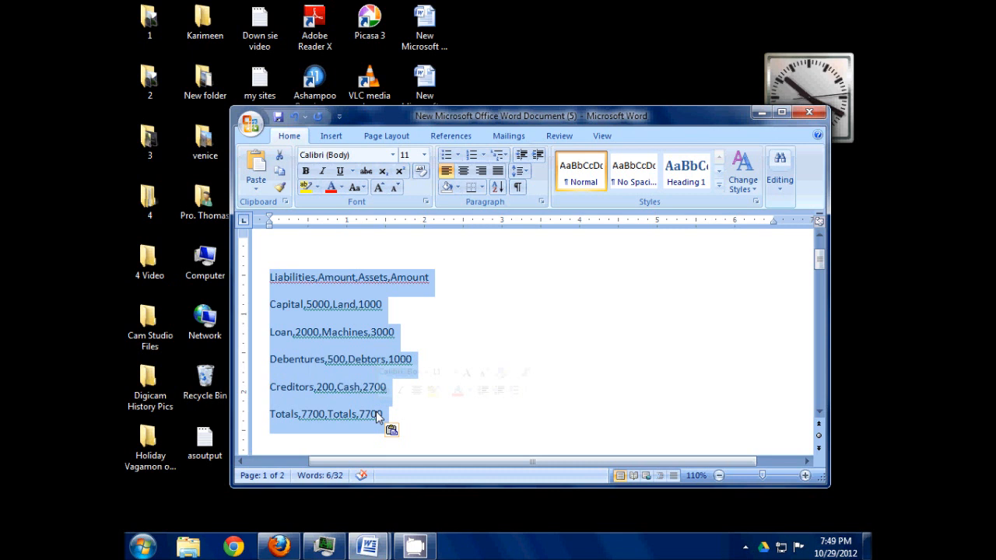
pyautogui.click(330, 137)
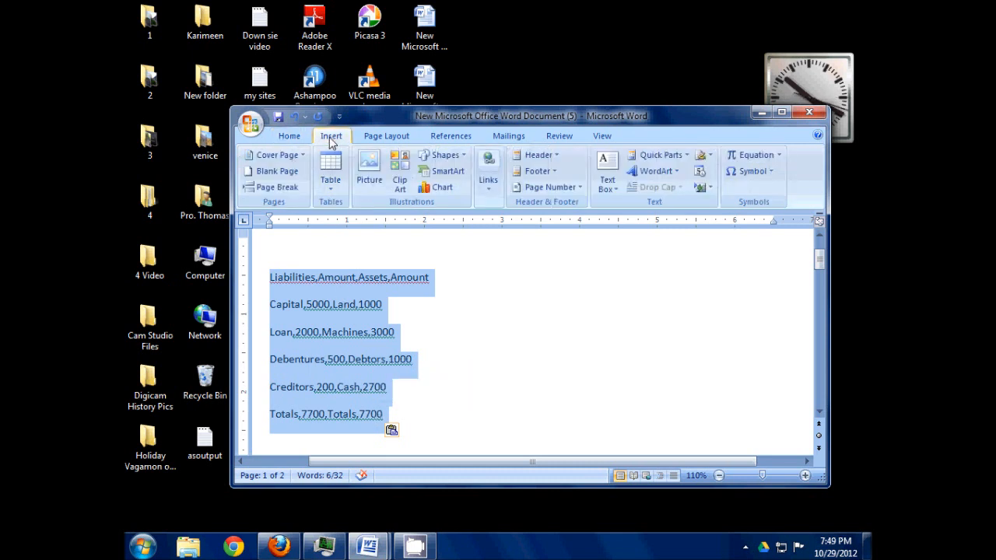
pyautogui.click(330, 192)
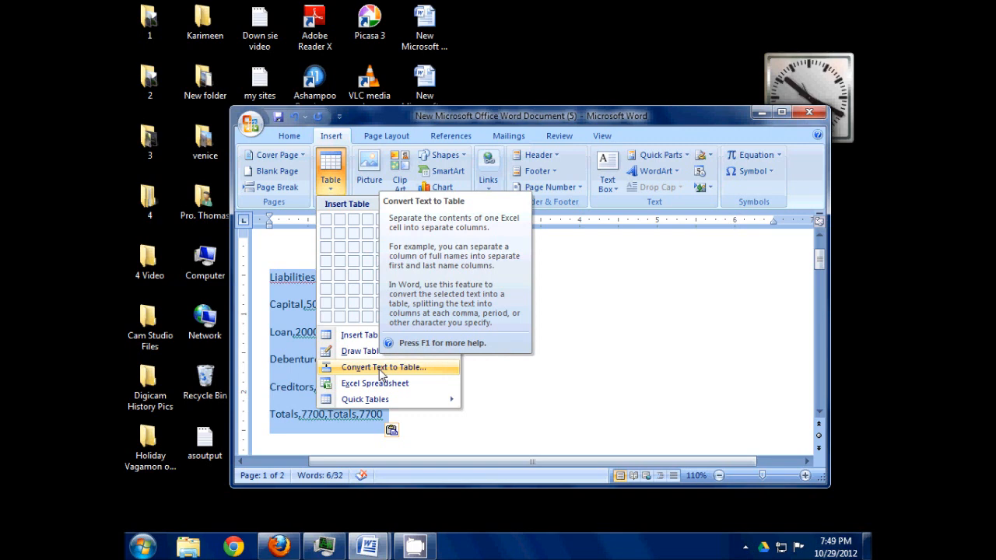
pyautogui.click(443, 376)
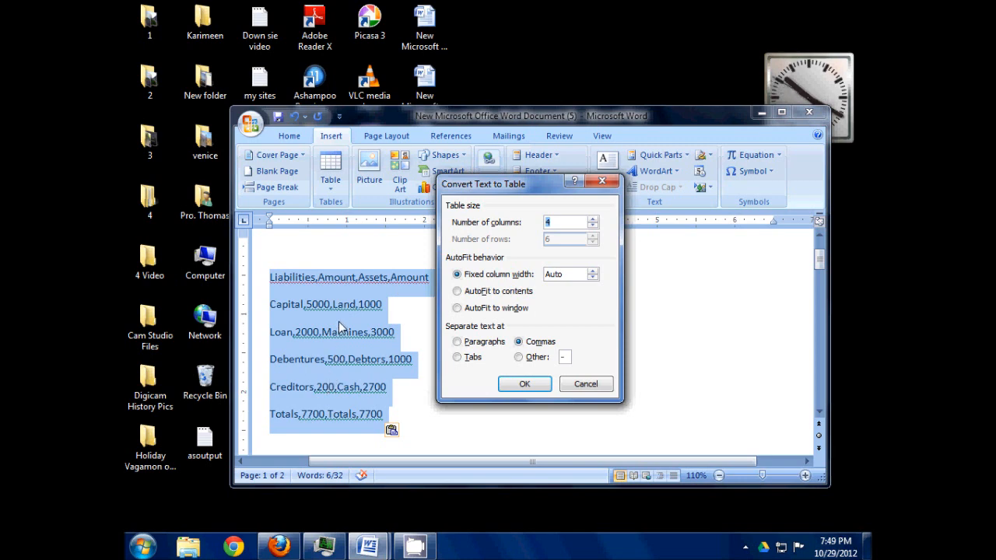
pyautogui.click(520, 389)
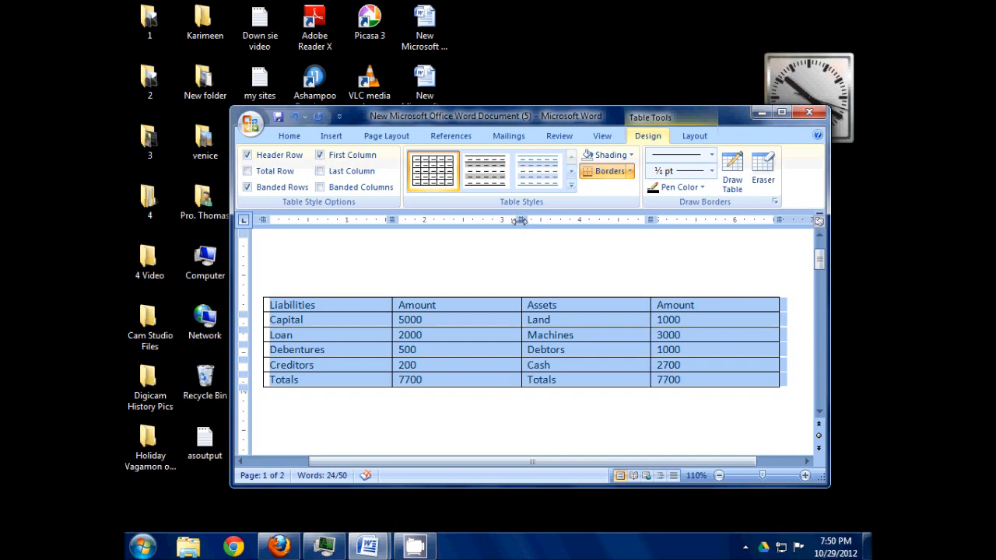
# - Narrow both Amount columns of the table to about 0.8 inch each and dismiss the Windows color scheme prompt
pyautogui.moveTo(520, 221); pyautogui.dragTo(452, 236)
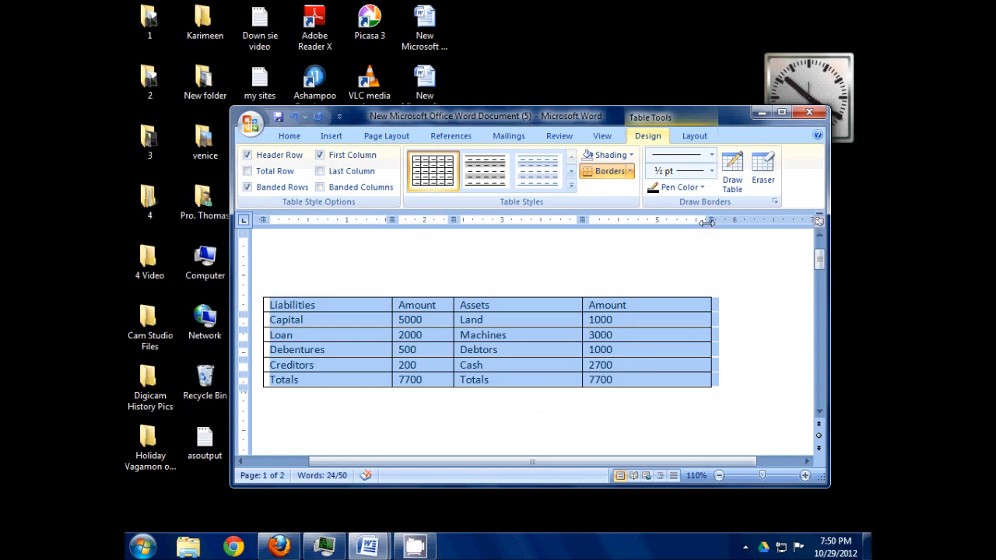
pyautogui.moveTo(711, 231); pyautogui.dragTo(640, 244)
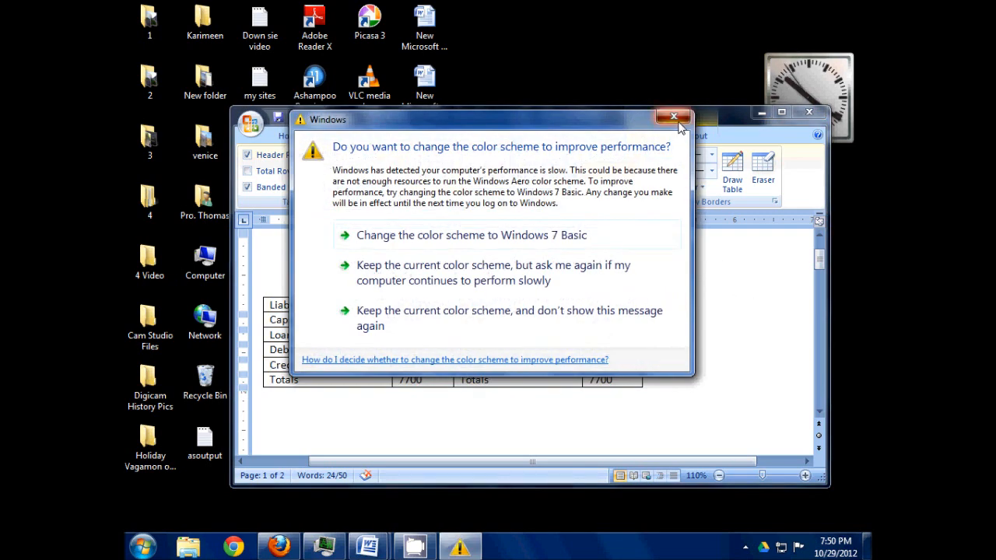
pyautogui.click(674, 117)
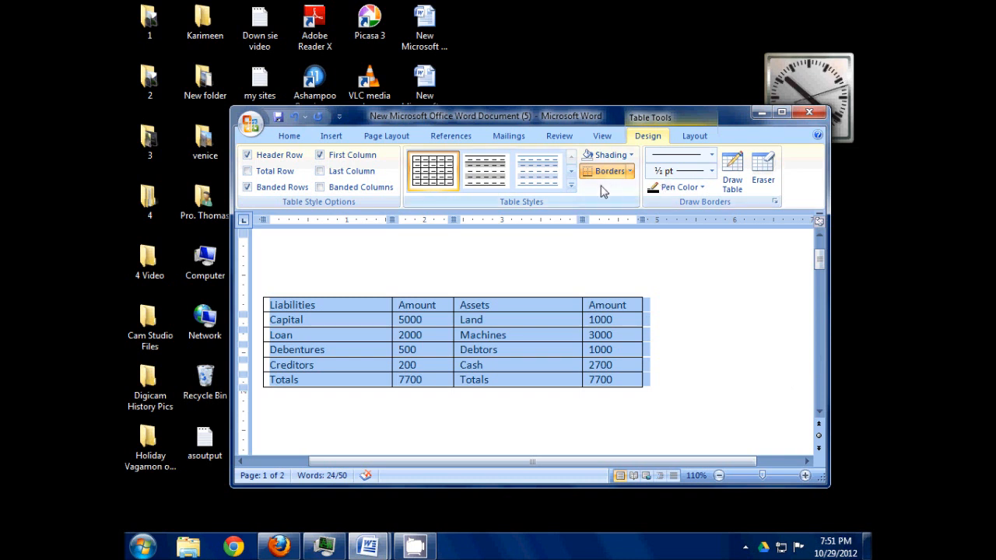
# - Center the whole balance sheet table between the page margins and check the page in Print Preview
pyautogui.click(286, 137)
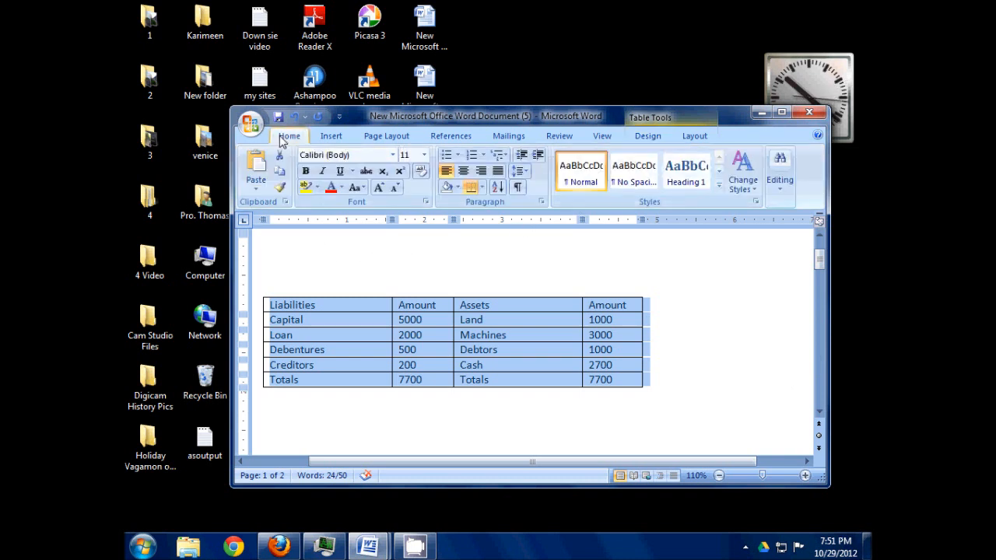
pyautogui.click(465, 172)
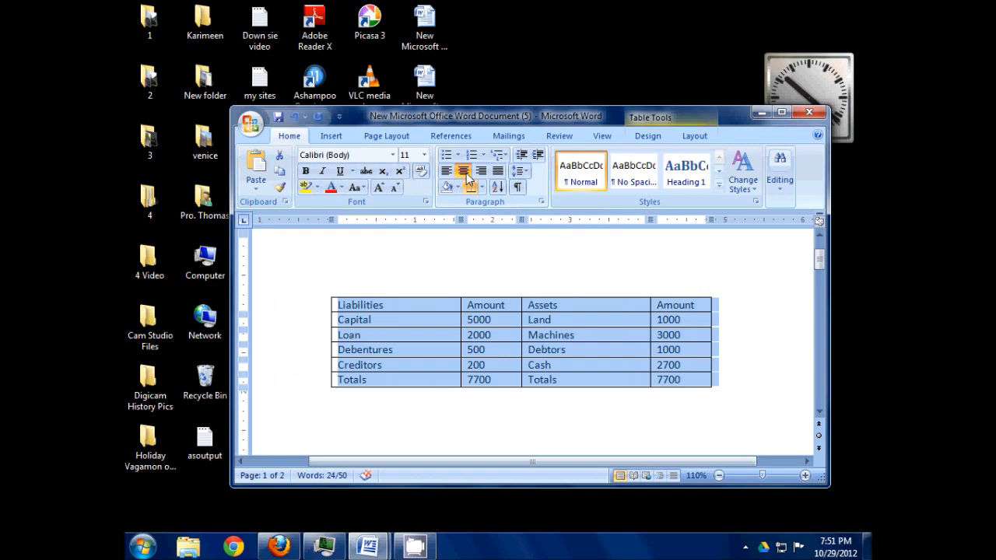
pyautogui.click(249, 125)
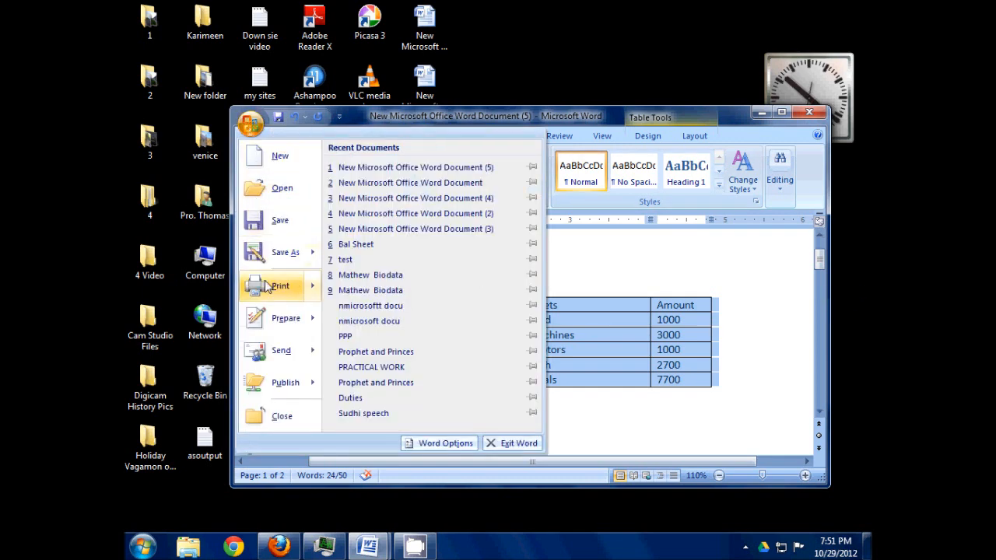
pyautogui.moveTo(268, 286)
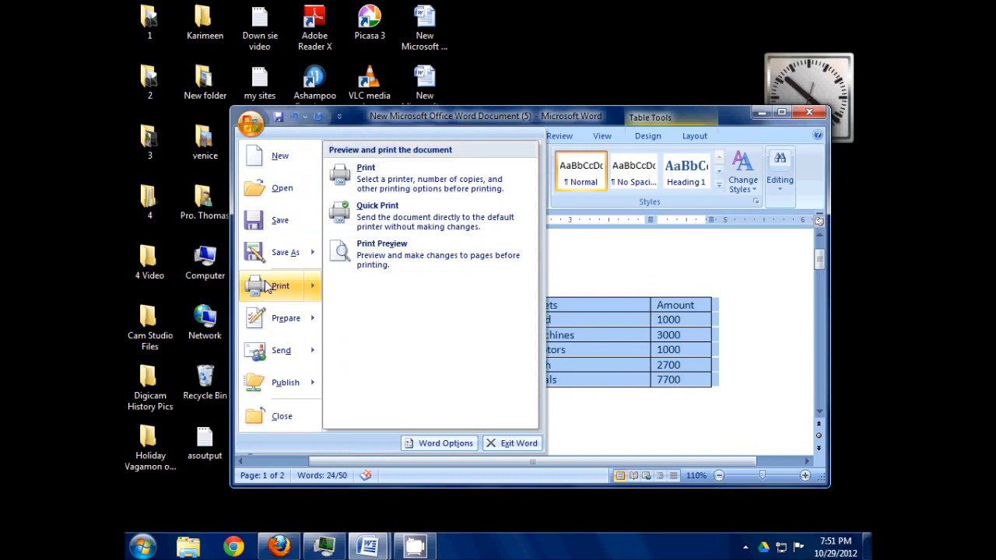
pyautogui.click(361, 260)
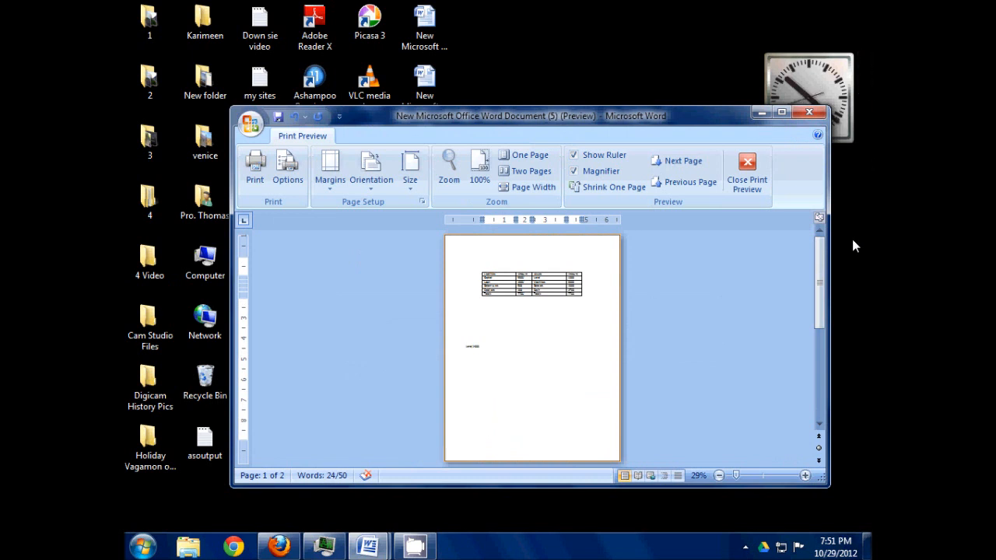
pyautogui.click(741, 179)
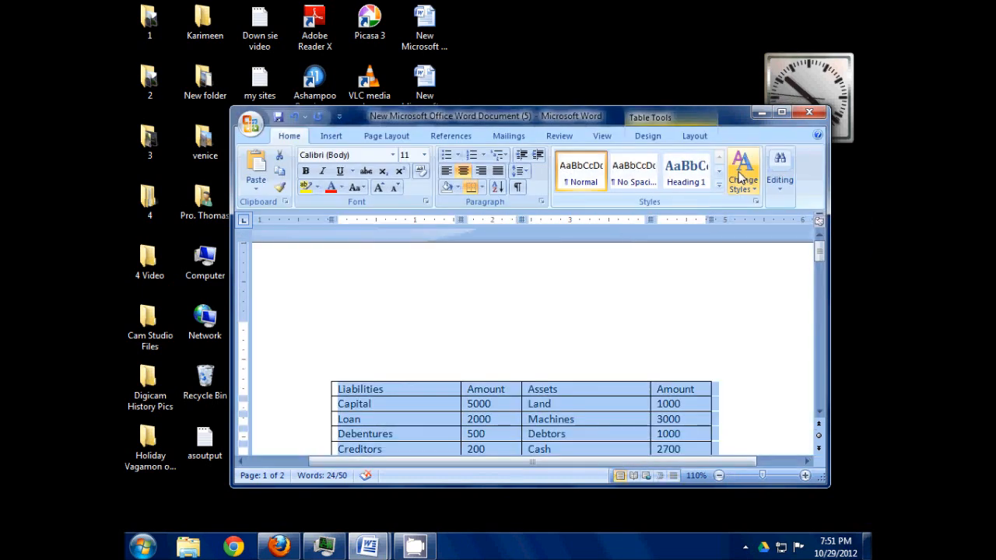
# - Make the table's header row bold, from Liabilities to the last Amount heading
pyautogui.moveTo(824, 259); pyautogui.dragTo(823, 269)
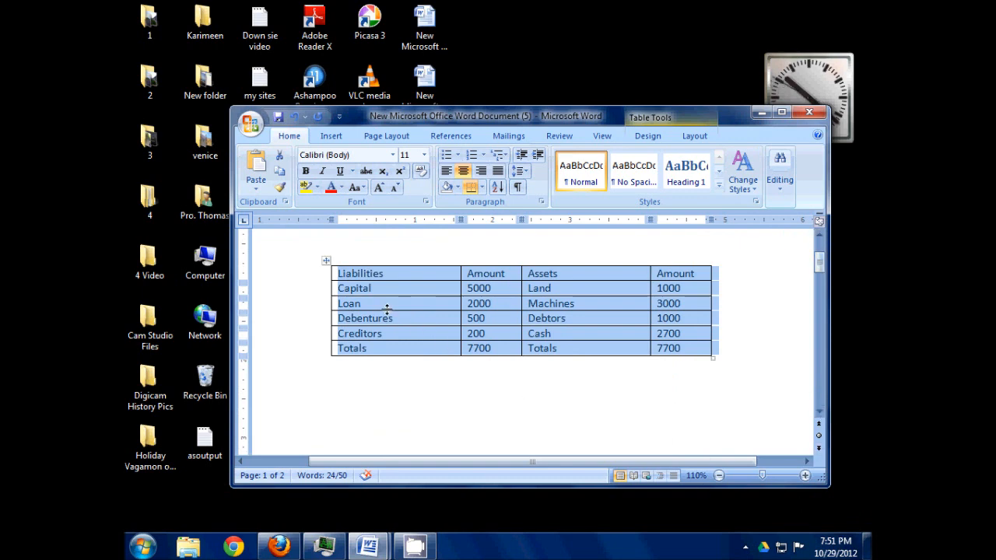
pyautogui.click(342, 279)
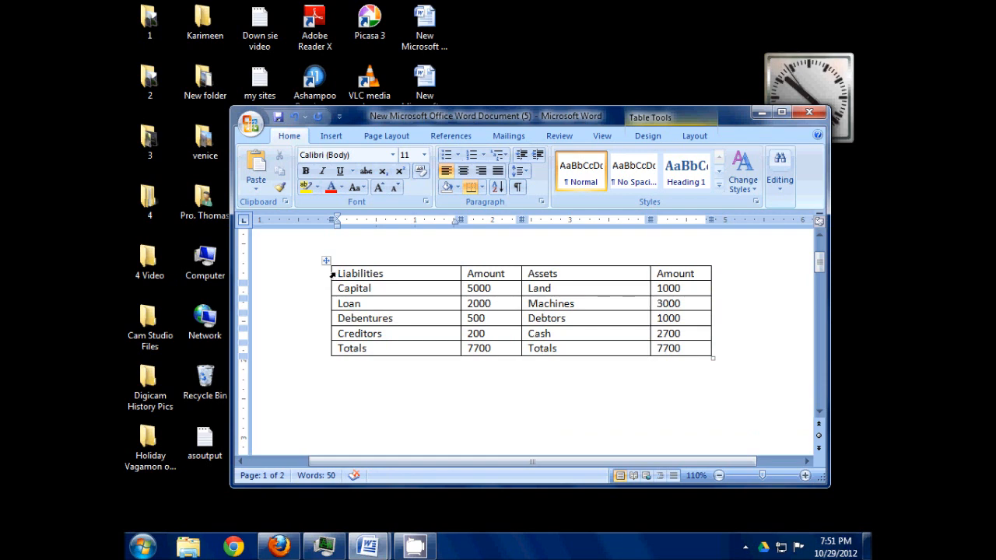
pyautogui.moveTo(339, 273); pyautogui.dragTo(697, 274)
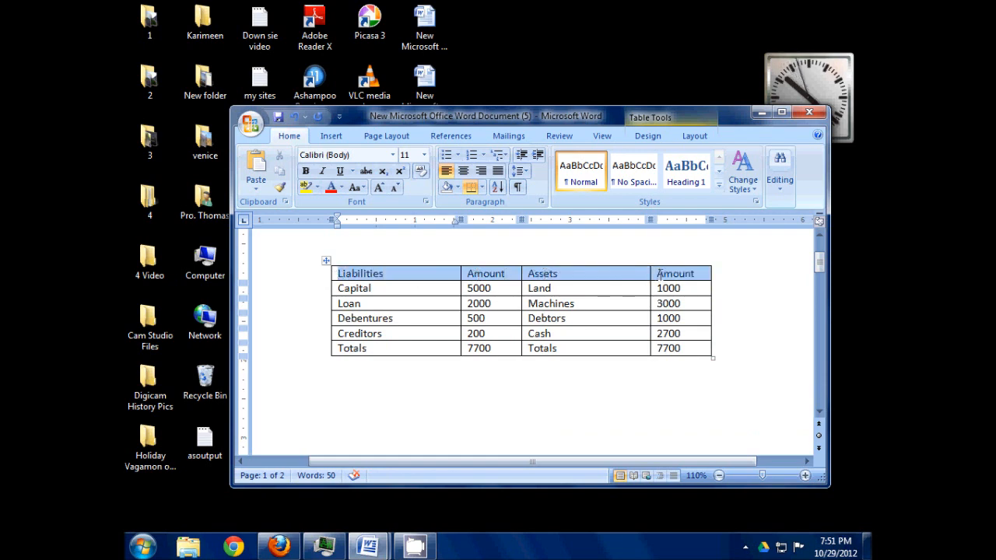
pyautogui.click(307, 171)
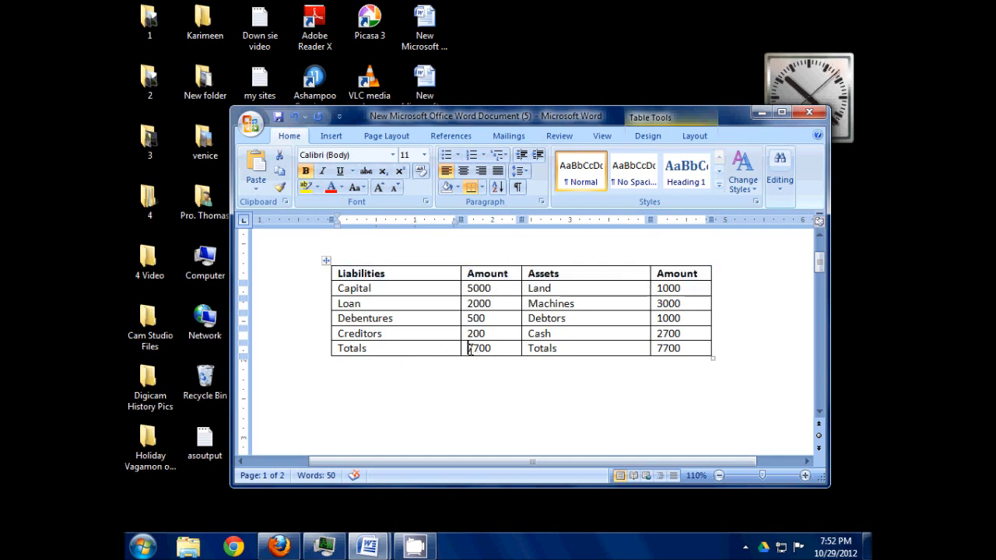
# - Apply a double underline to the Liabilities total amount in the Totals row
pyautogui.doubleClick(471, 348)
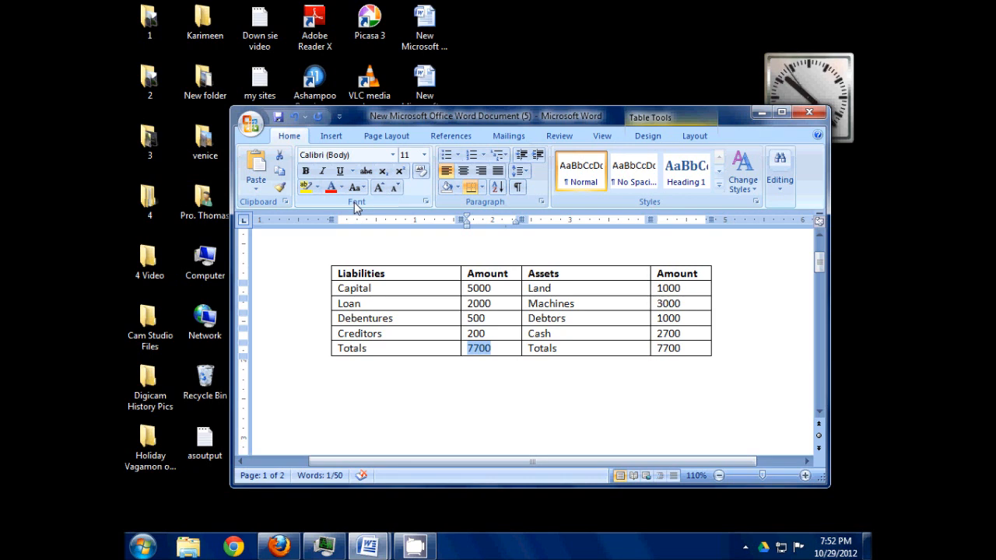
pyautogui.click(426, 202)
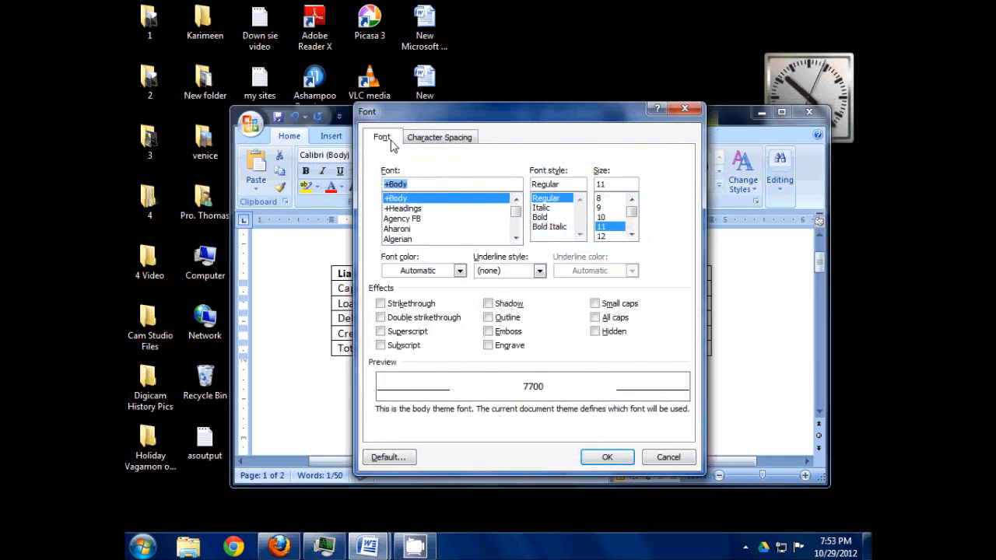
pyautogui.click(541, 274)
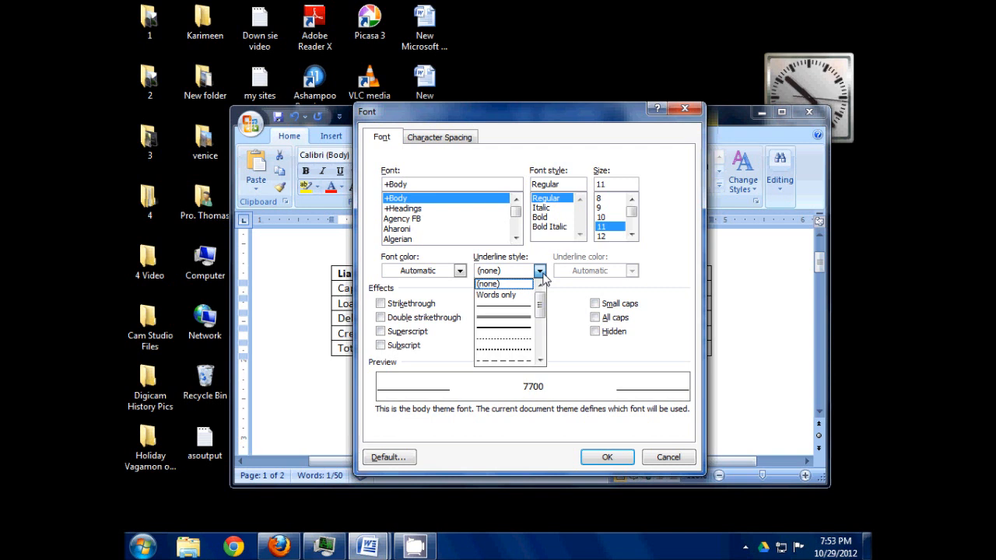
pyautogui.click(520, 320)
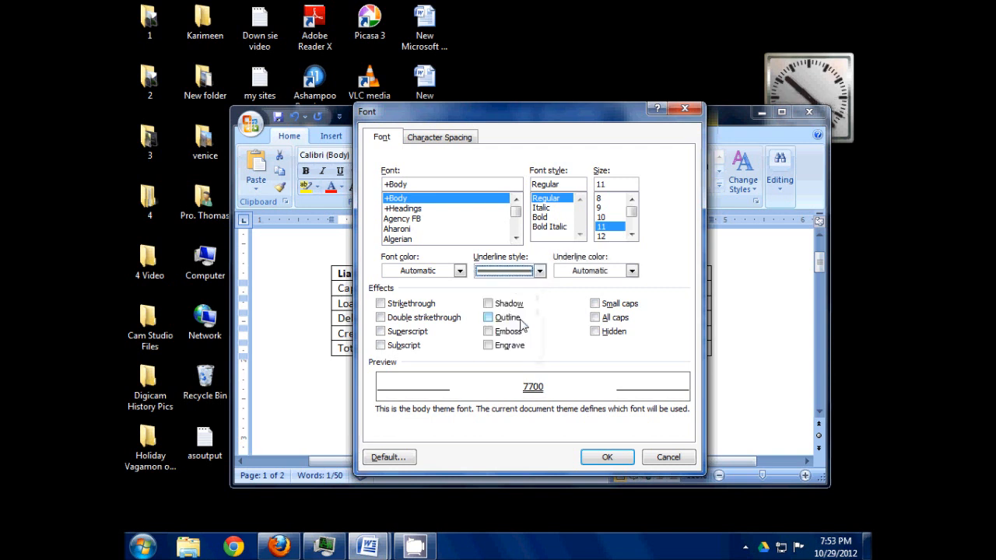
pyautogui.click(614, 457)
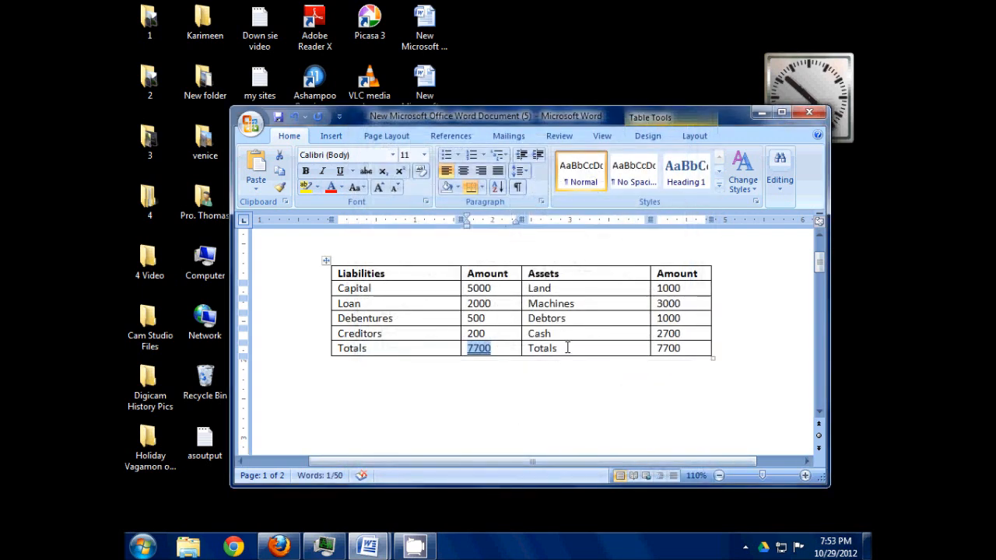
# - Copy the double underline from the Liabilities total to the Assets total with Format Painter
pyautogui.click(514, 352)
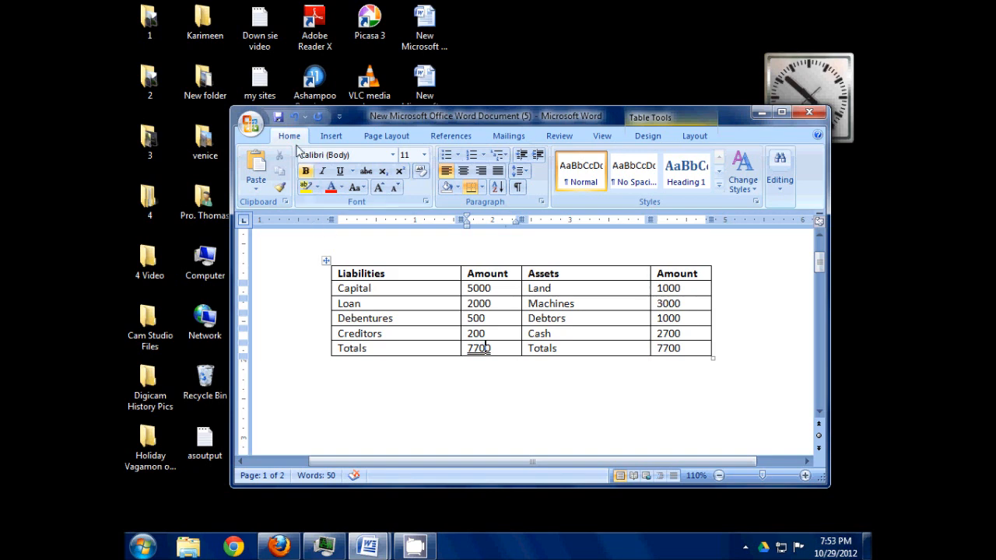
pyautogui.click(280, 188)
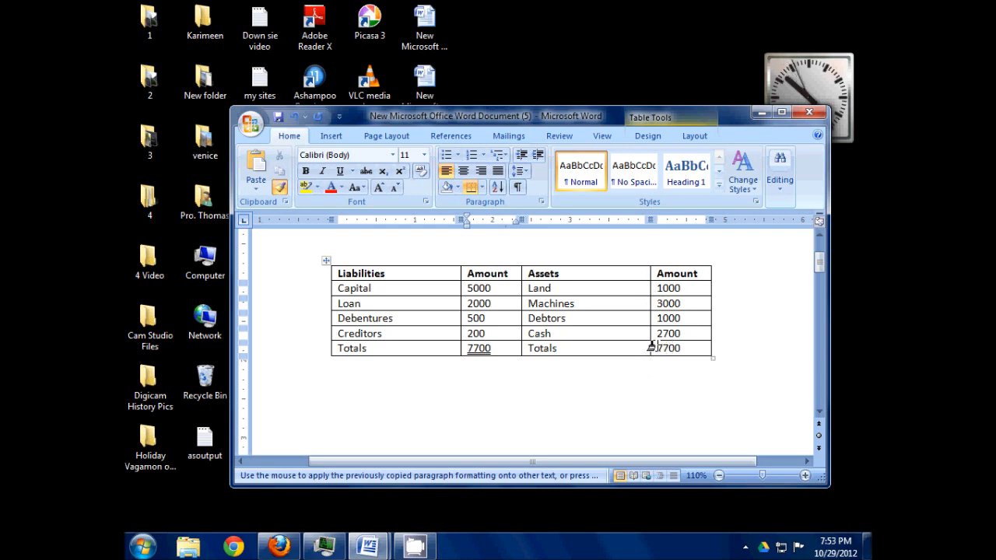
pyautogui.moveTo(654, 347); pyautogui.dragTo(682, 344)
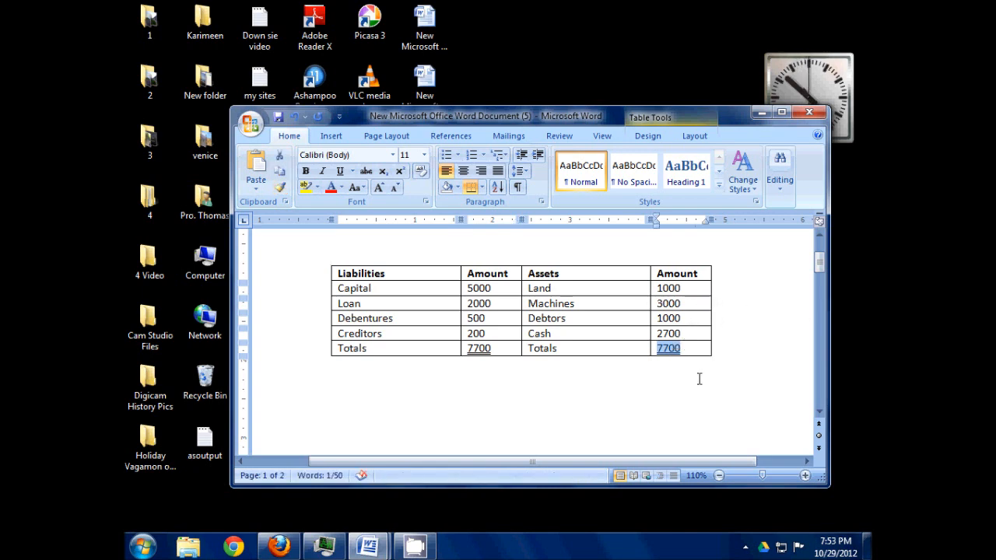
pyautogui.click(698, 333)
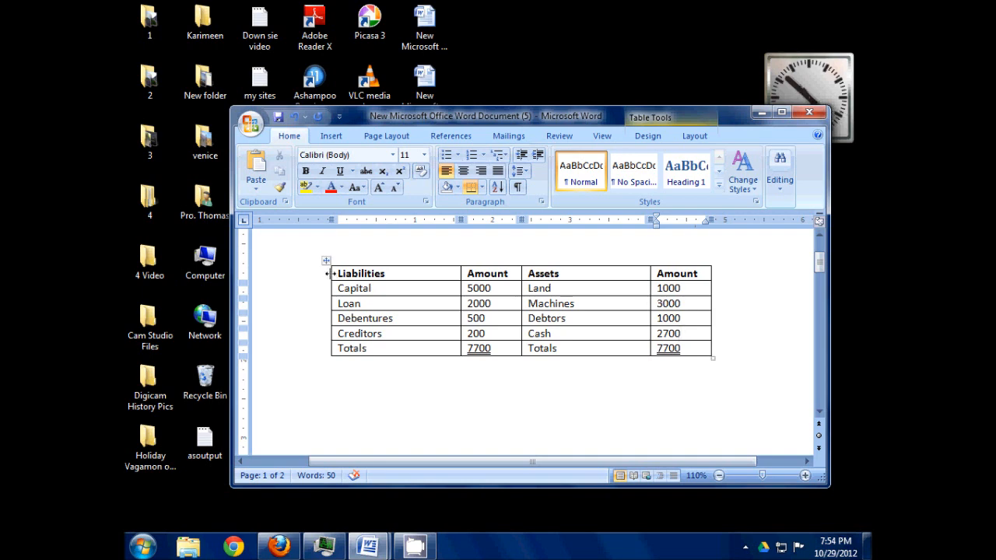
# - Remove all borders from the balance sheet table using the None setting in Borders and Shading
pyautogui.moveTo(334, 274); pyautogui.dragTo(676, 348)
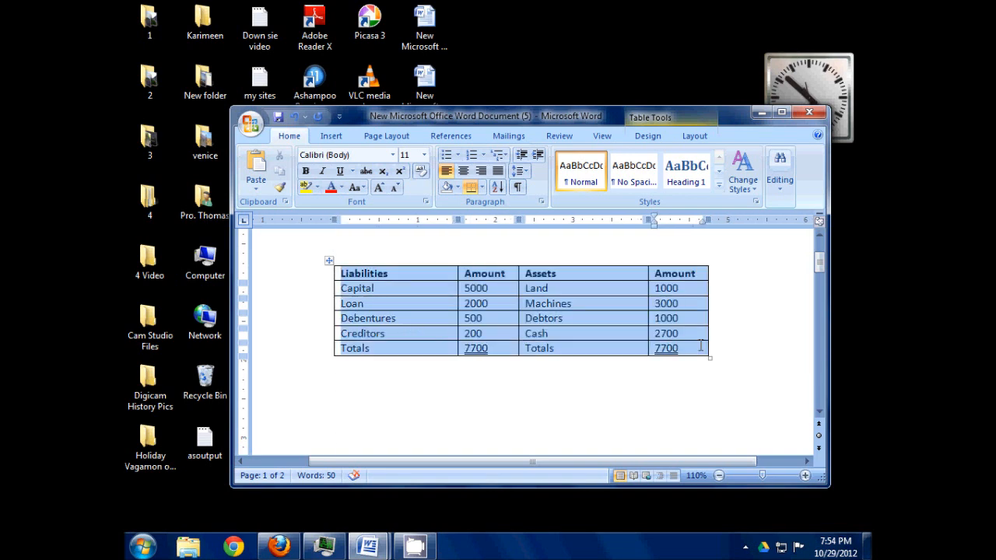
pyautogui.rightClick(532, 308)
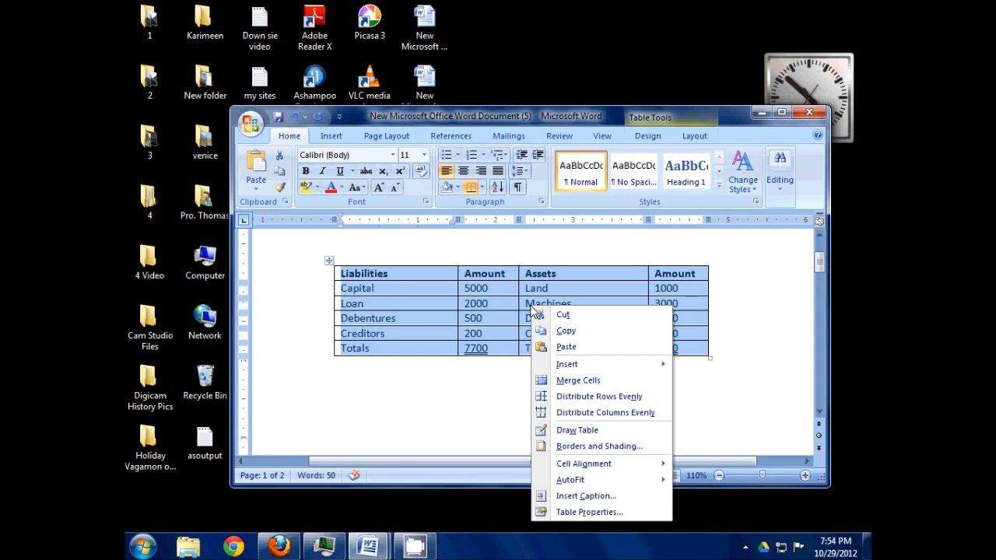
pyautogui.click(598, 448)
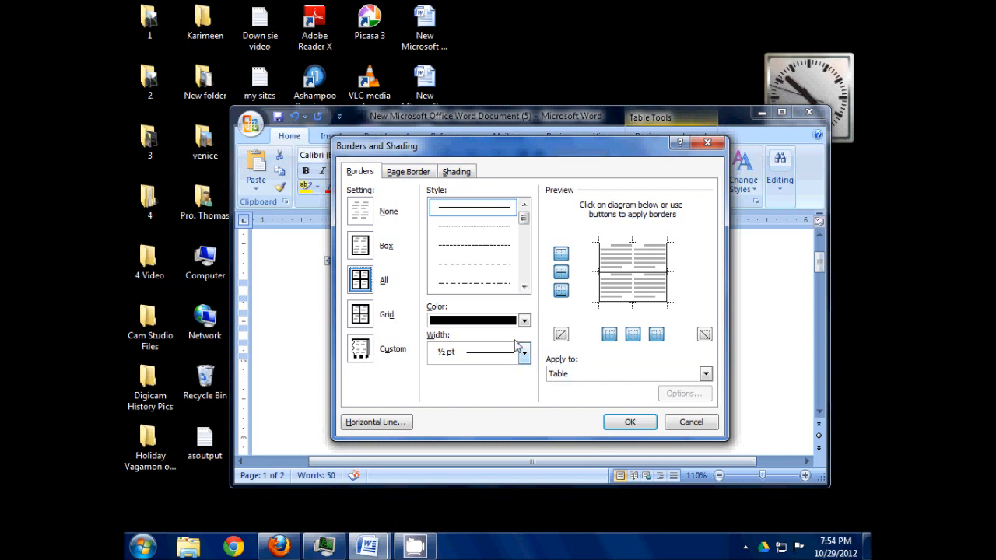
pyautogui.click(361, 212)
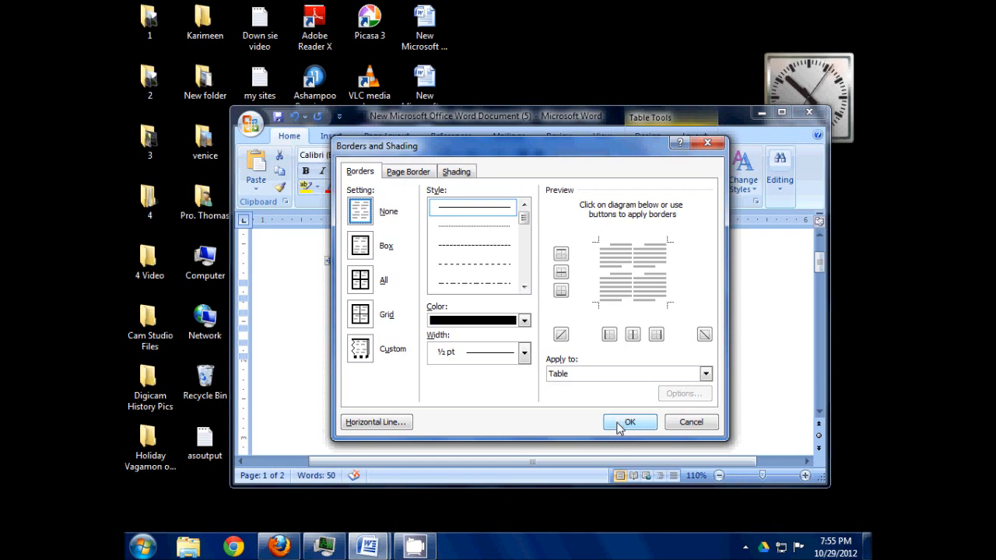
pyautogui.click(621, 424)
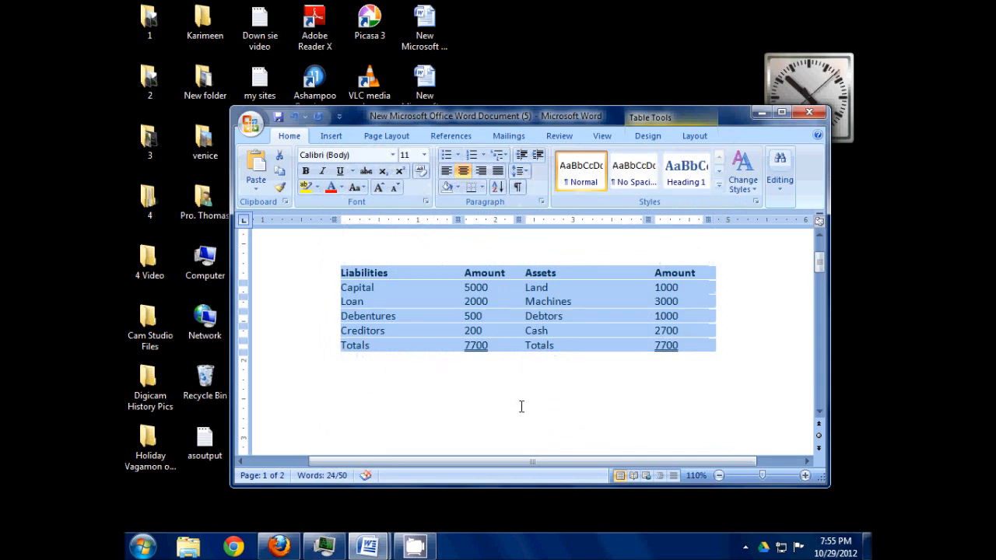
pyautogui.click(521, 405)
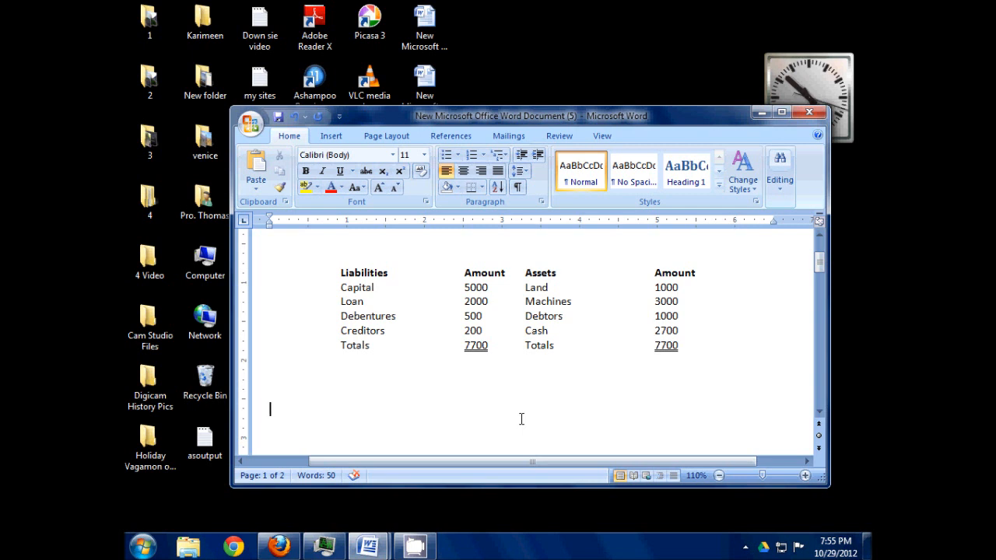
# - Add a blank line below the header row and another above the Totals row, and save the document
pyautogui.click(697, 271)
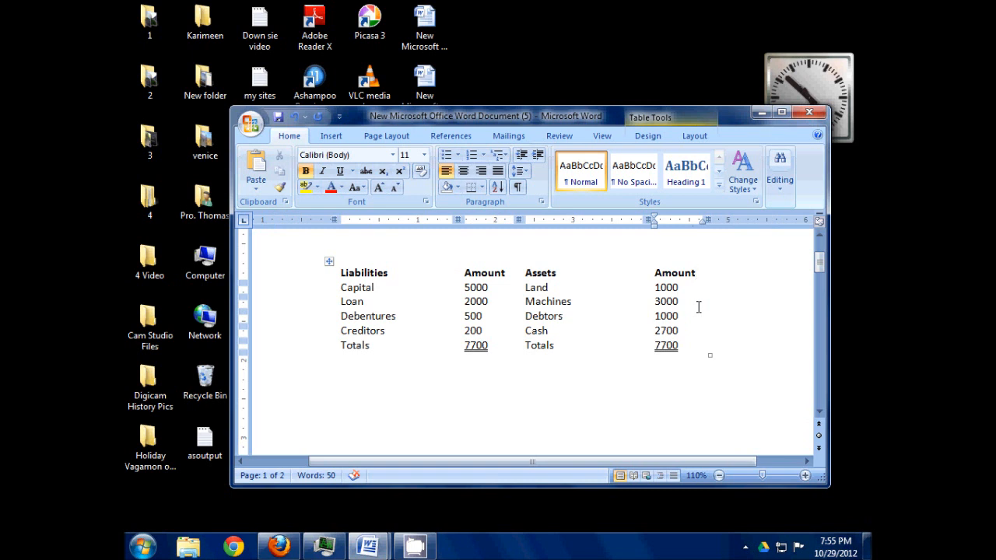
pyautogui.press('Return')
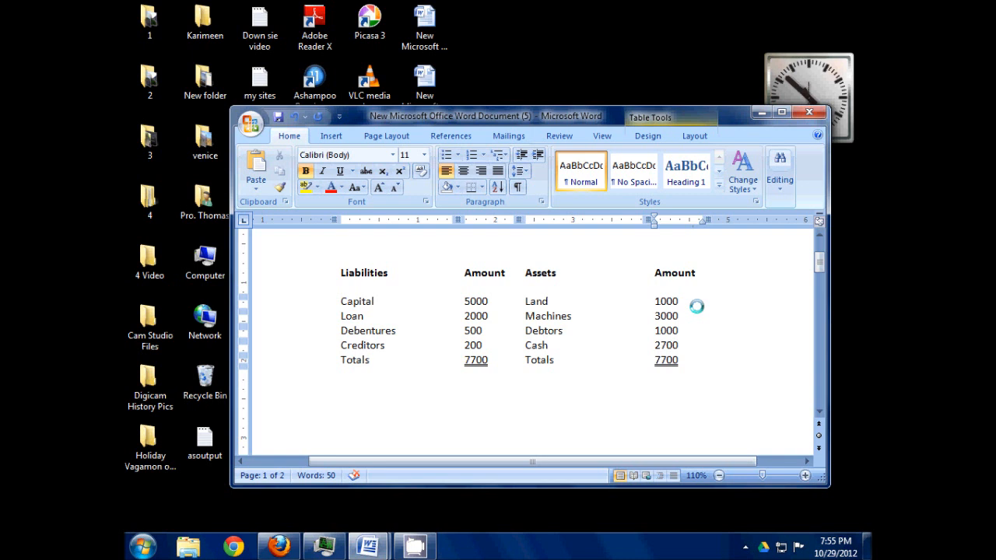
pyautogui.click(680, 345)
pyautogui.press('Return')
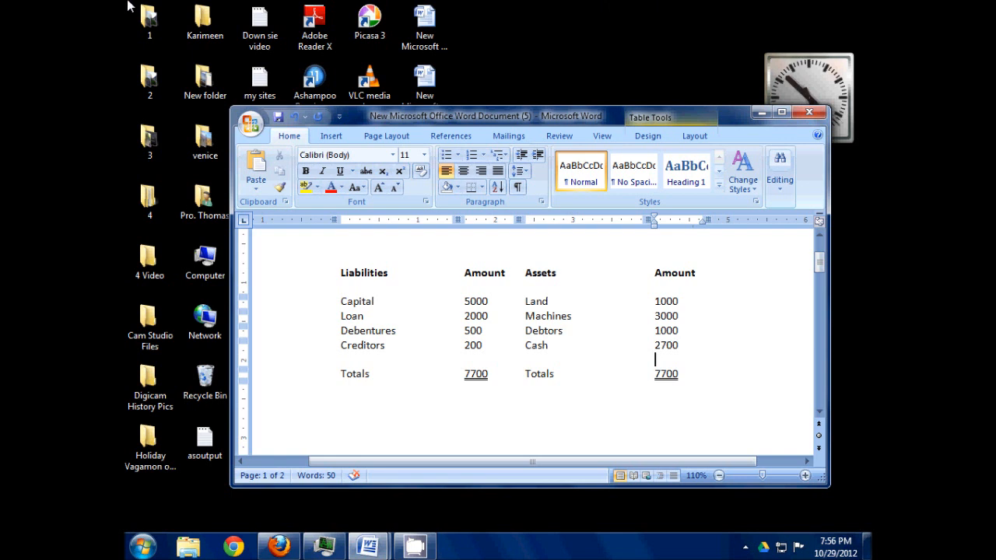
pyautogui.click(278, 117)
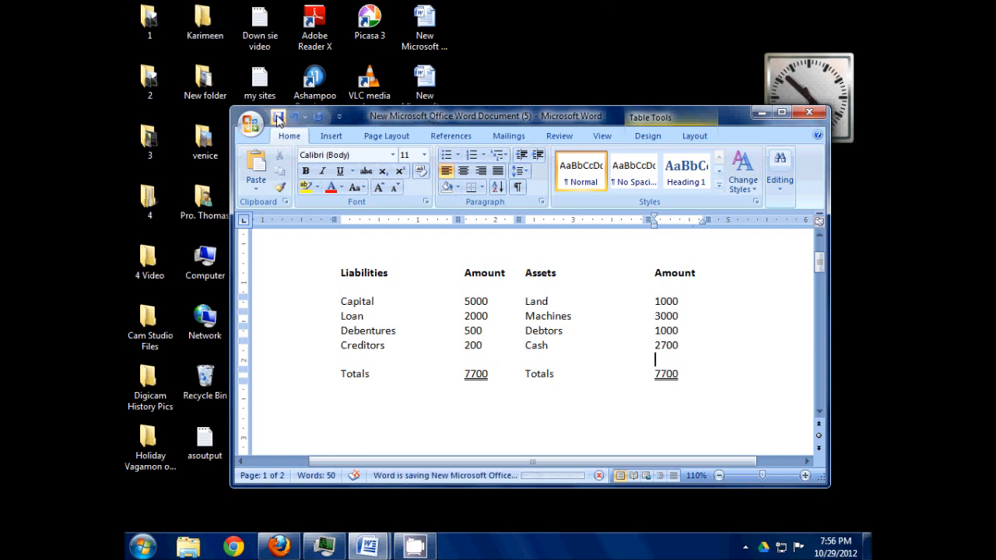